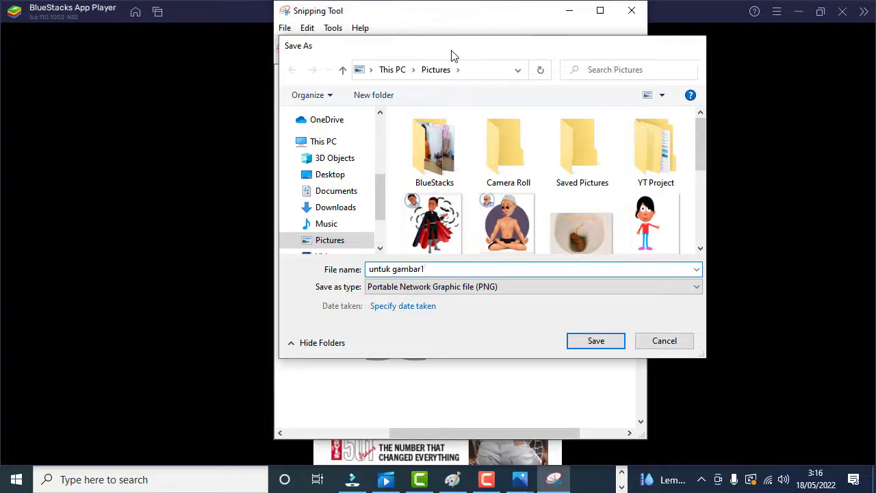
Save the captured snip of the girl in the Pictures folder as a PNG file named untuk gambar1.
key(Return)
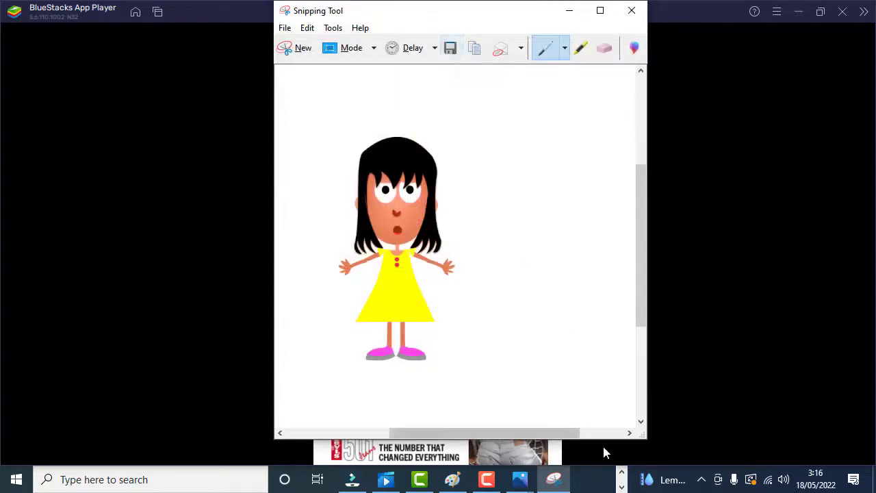
click(455, 479)
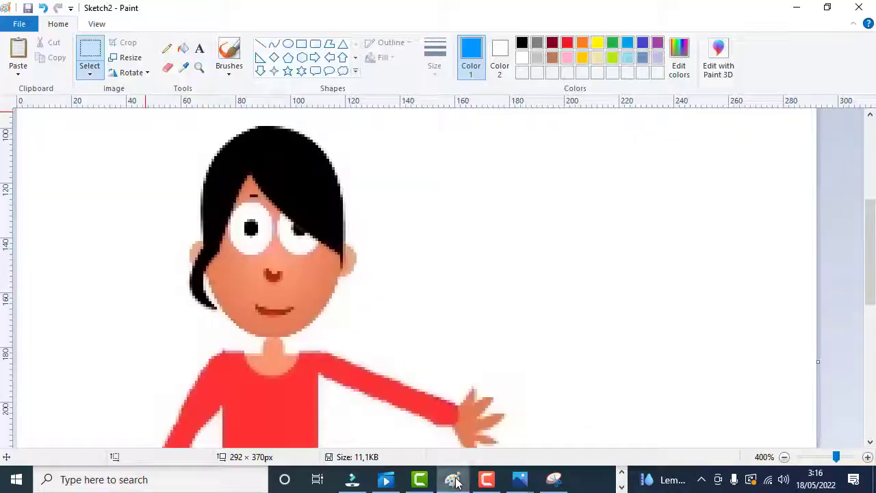
scroll(342, 240, down, 1)
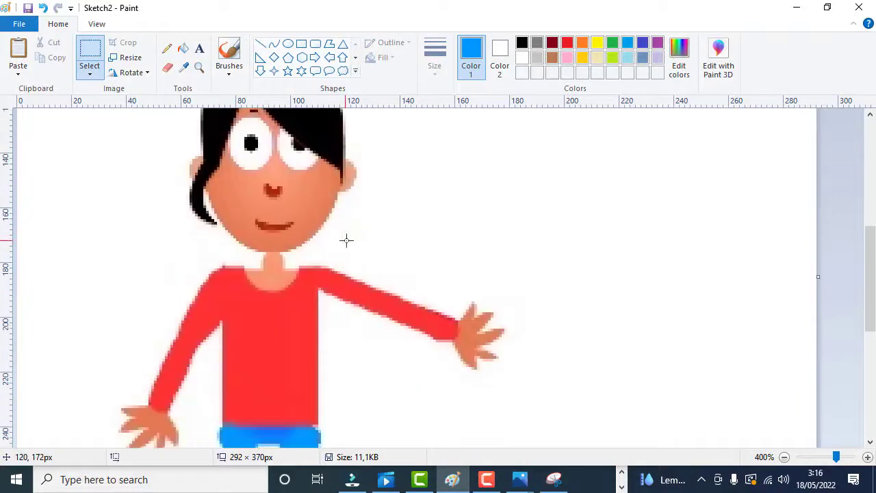
scroll(342, 193, up, 2)
scroll(319, 268, down, 2)
click(16, 26)
click(34, 77)
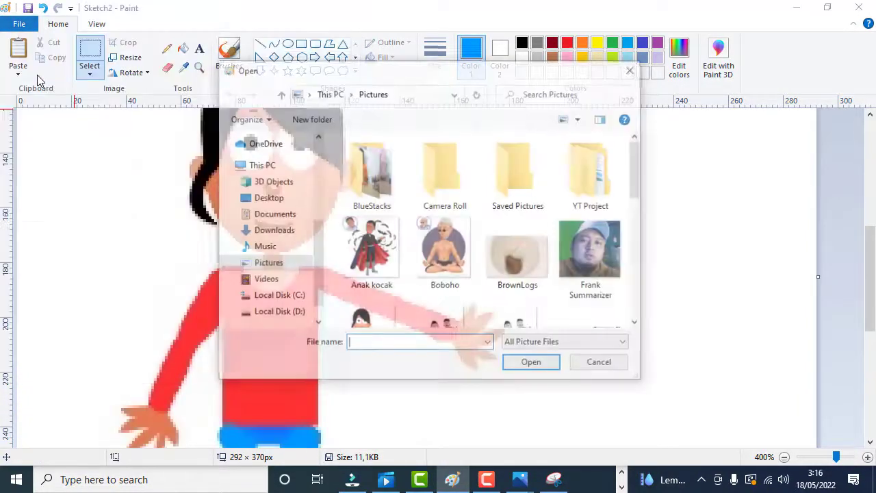
scroll(355, 233, down, 1)
scroll(494, 279, down, 1)
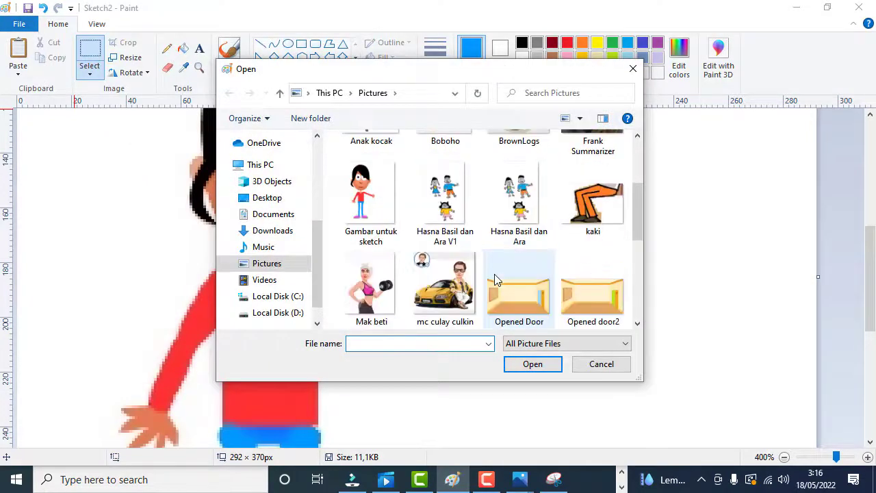
click(630, 70)
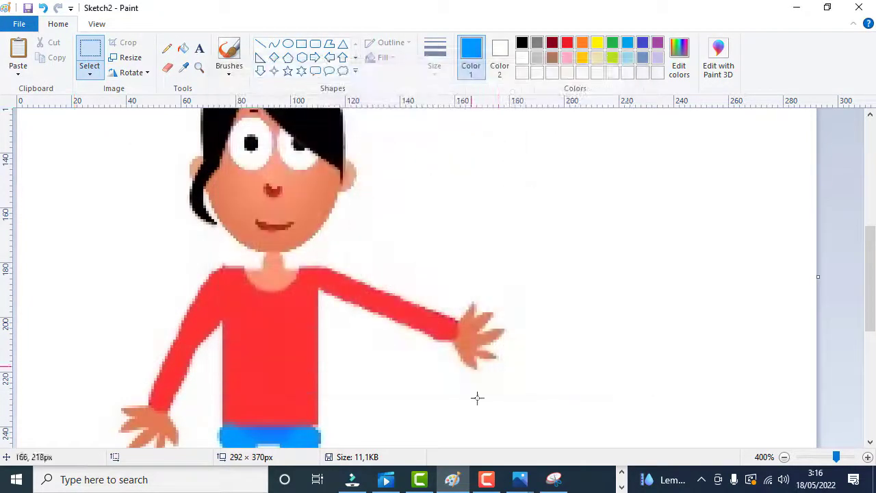
Switch to Firefox and preview the sixth motion of the All category on the animated character.
click(621, 487)
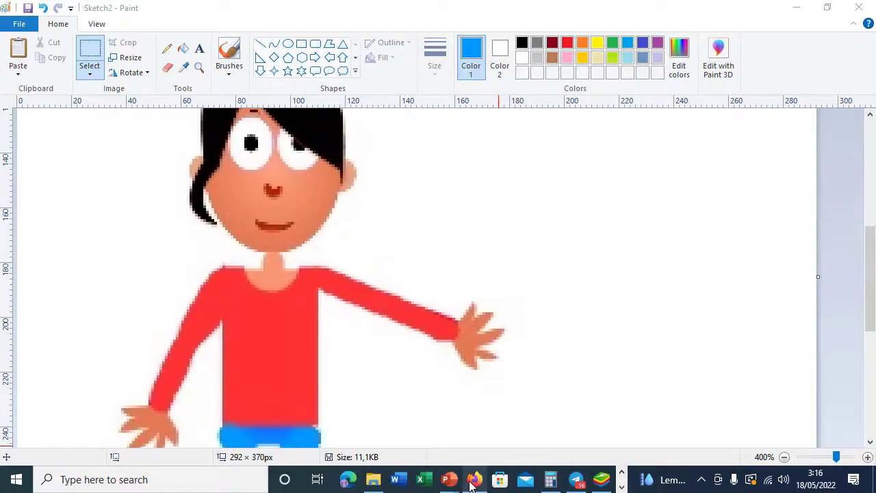
click(474, 479)
scroll(479, 363, down, 3)
scroll(595, 321, up, 2)
scroll(664, 264, up, 2)
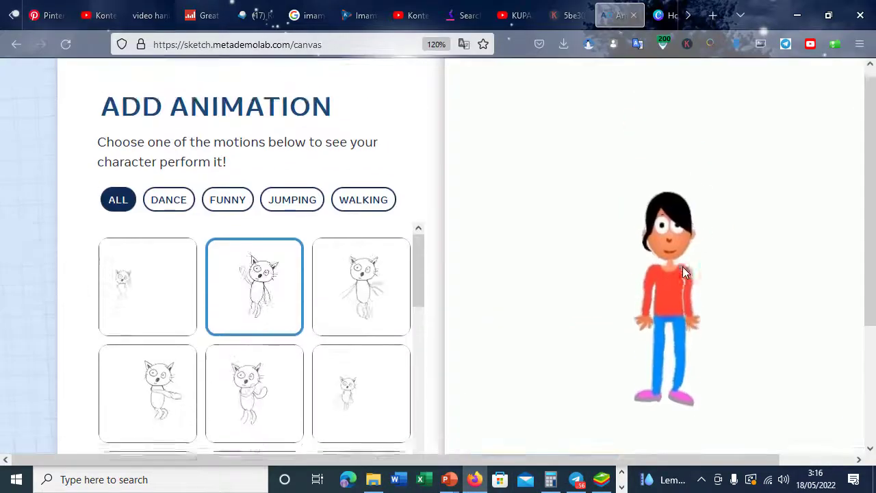
scroll(579, 284, down, 2)
click(344, 313)
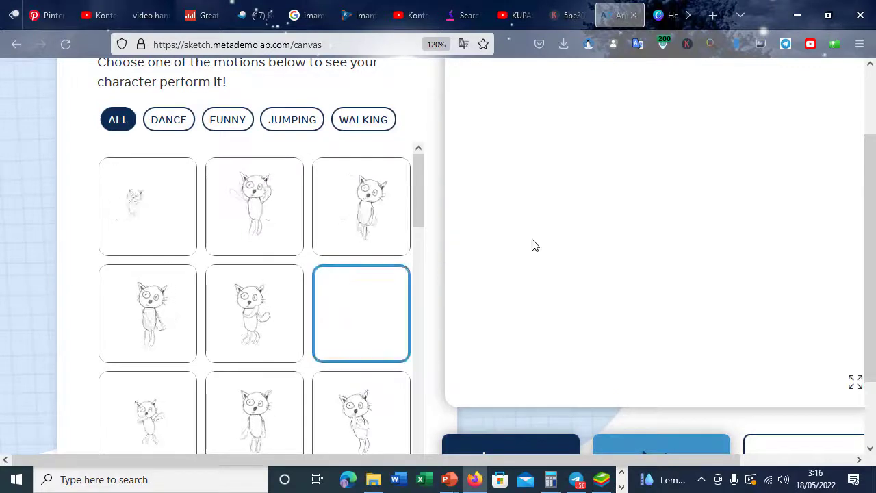
scroll(532, 244, up, 2)
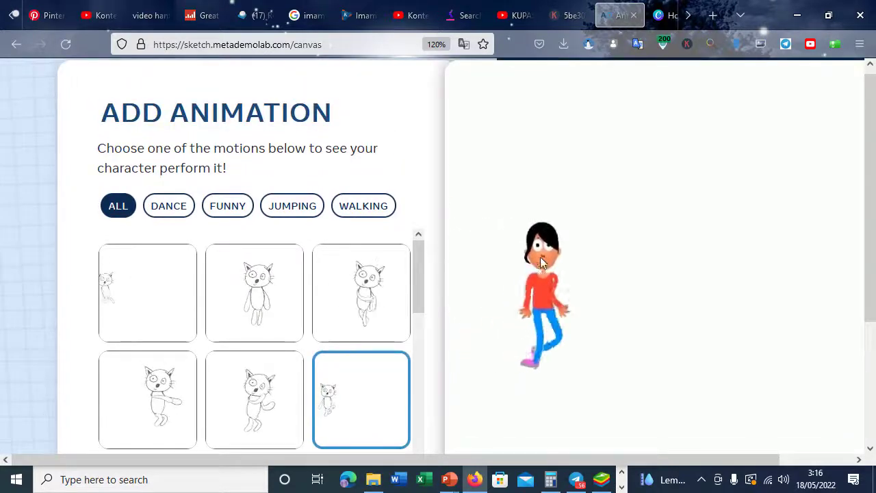
scroll(540, 256, down, 4)
Start over in Animated Drawings and upload the picture Gambar untuk sketch as the new drawing.
click(554, 377)
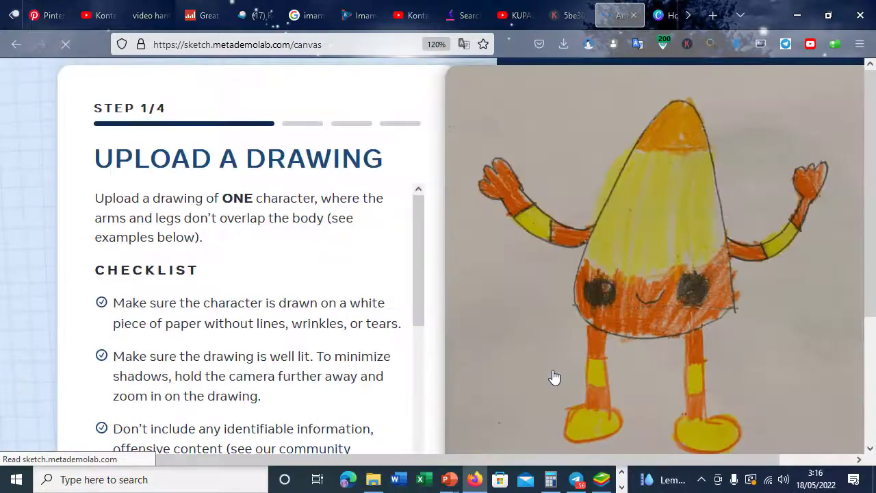
scroll(553, 369, down, 4)
click(644, 364)
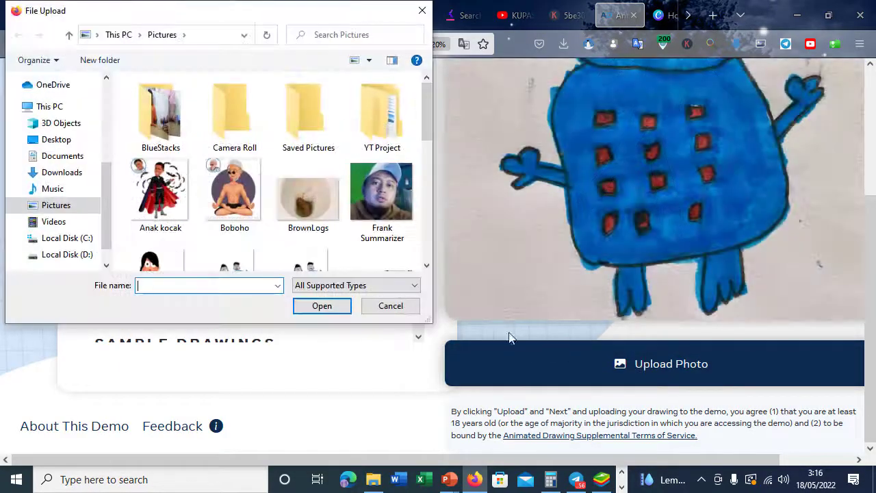
scroll(260, 209, down, 5)
double_click(154, 159)
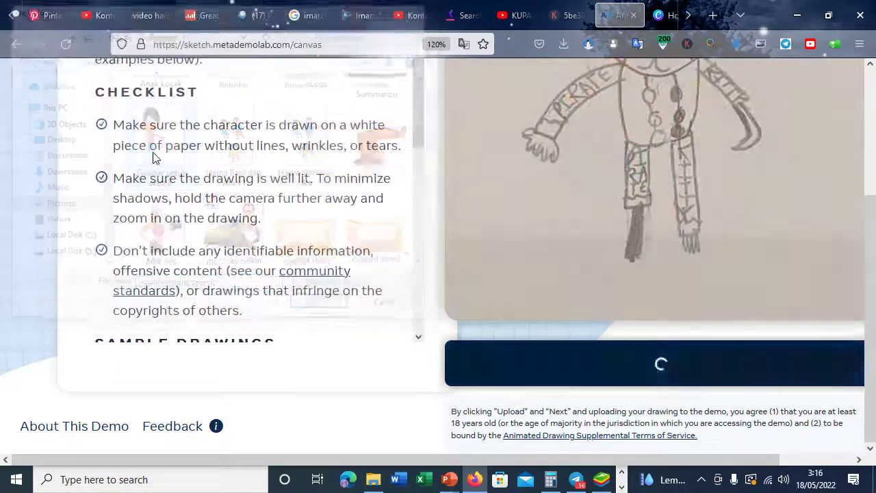
Agree to the research request, accept the proposed box around the character and view the separated character mask.
click(635, 381)
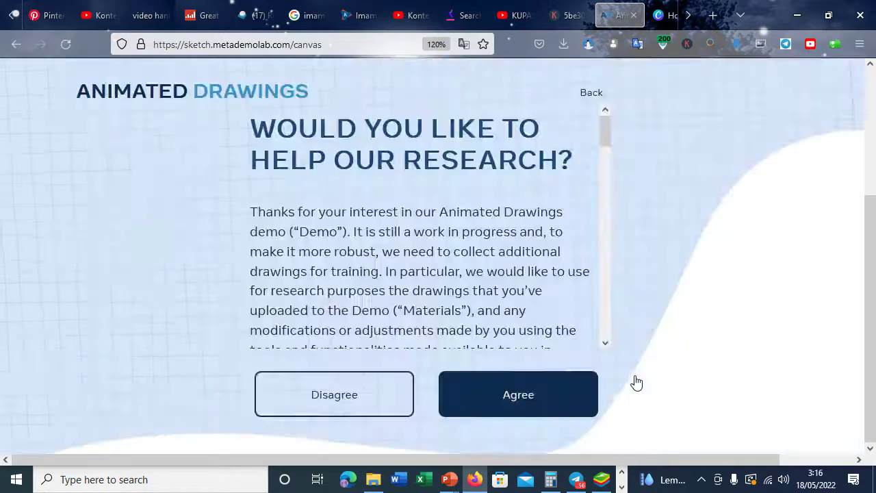
click(526, 392)
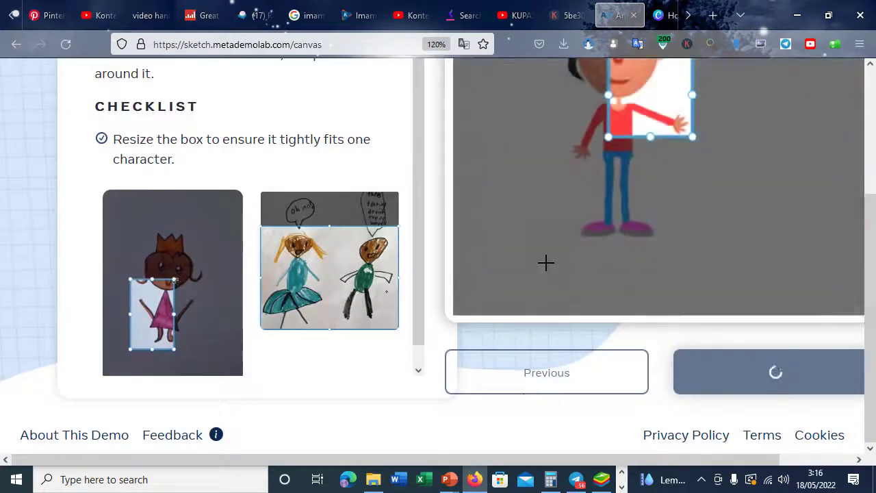
scroll(561, 267, up, 1)
scroll(719, 383, down, 1)
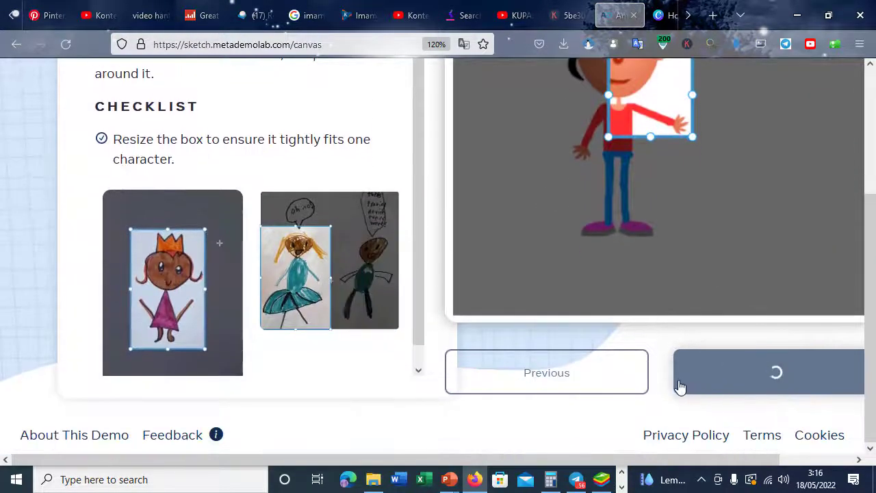
click(682, 387)
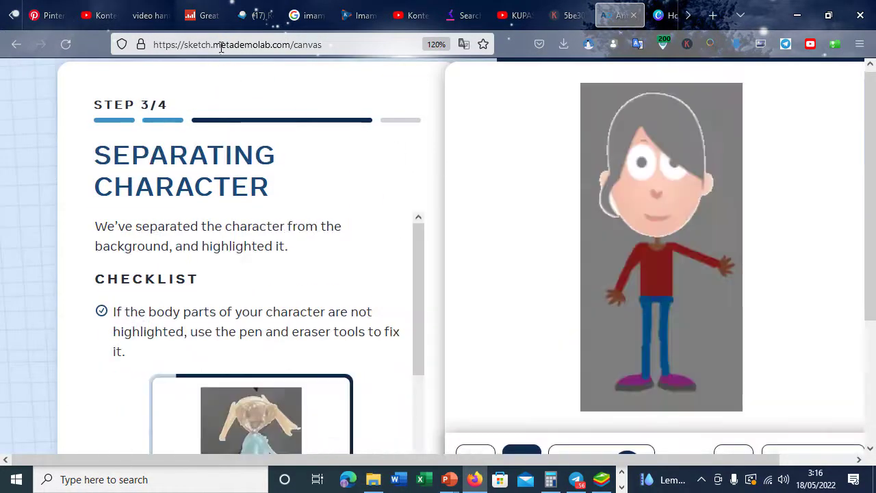
scroll(522, 137, down, 3)
scroll(660, 168, up, 1)
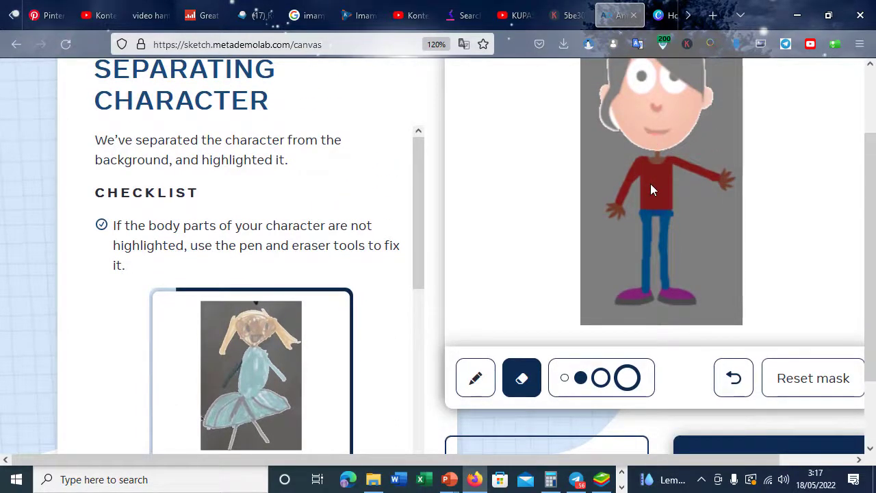
Switch to Paint and open the picture untuk gambar1 from the Pictures folder.
click(621, 487)
click(452, 479)
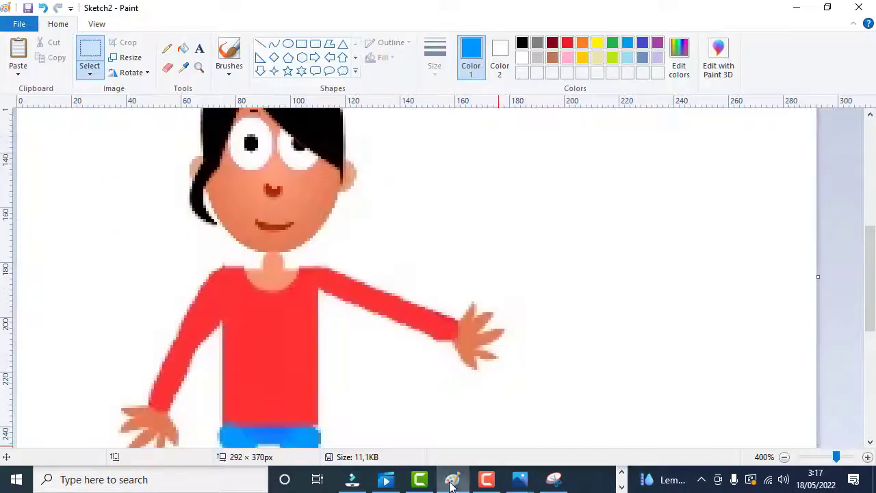
scroll(424, 267, down, 3)
scroll(410, 266, up, 3)
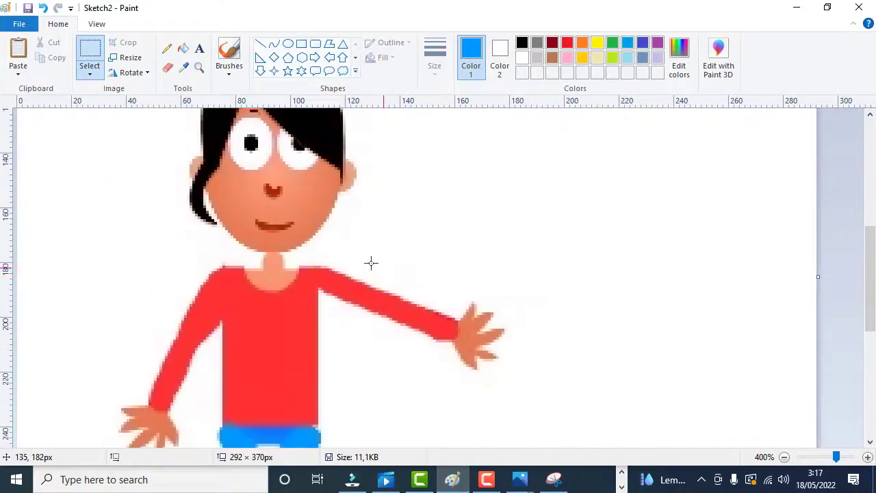
click(20, 24)
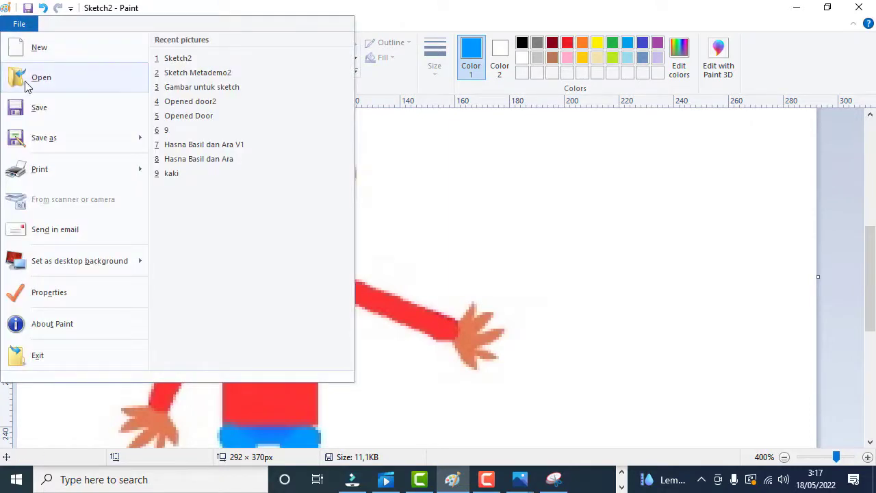
click(35, 78)
scroll(376, 216, down, 3)
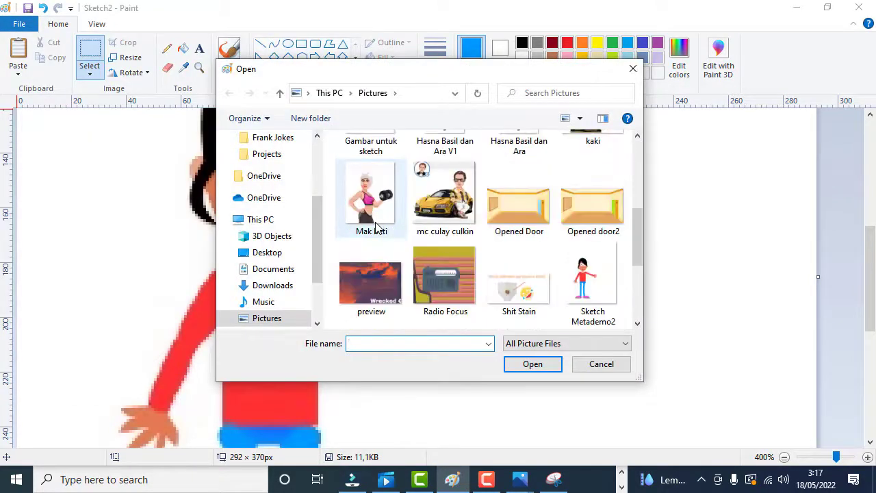
scroll(376, 227, down, 1)
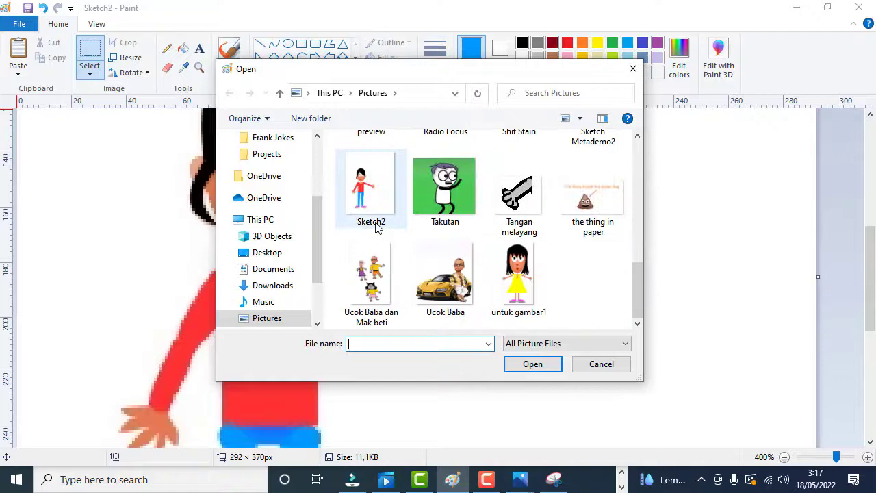
double_click(506, 282)
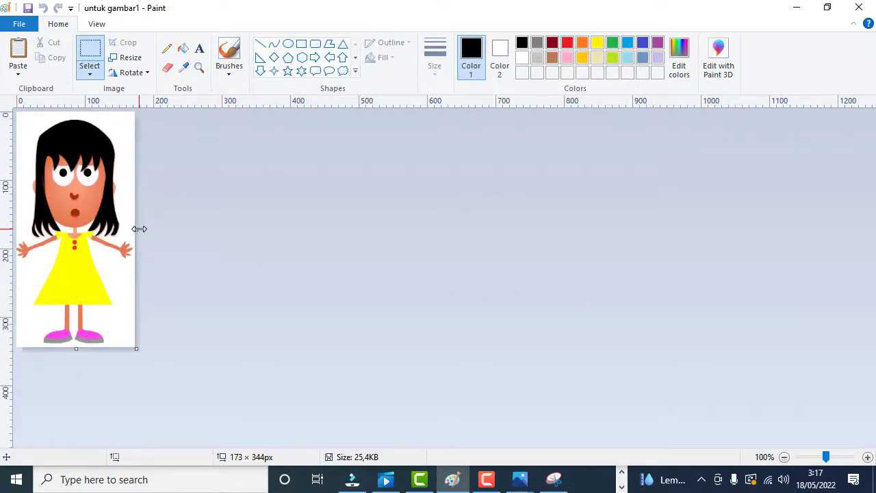
Enlarge the canvas to about 297 × 419 px and move the whole girl to the middle of it.
drag(139, 228, 219, 228)
drag(118, 349, 116, 399)
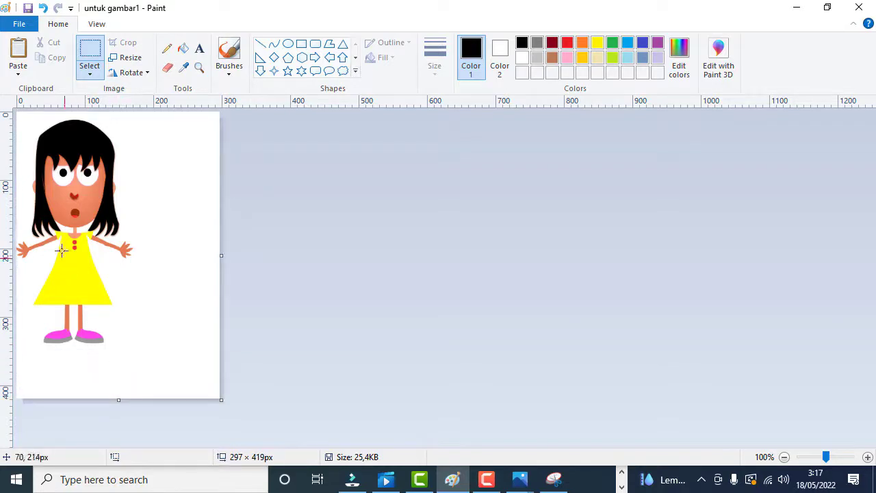
click(89, 50)
drag(153, 114, 13, 365)
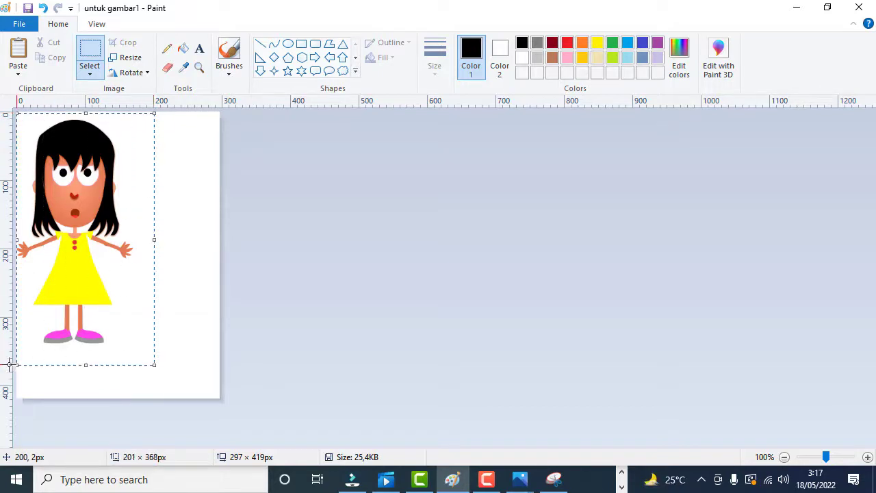
drag(61, 297, 100, 315)
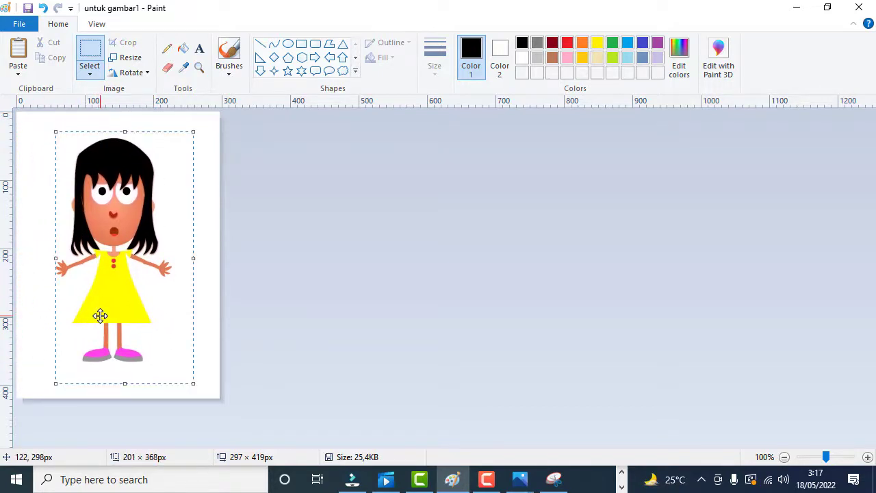
click(208, 194)
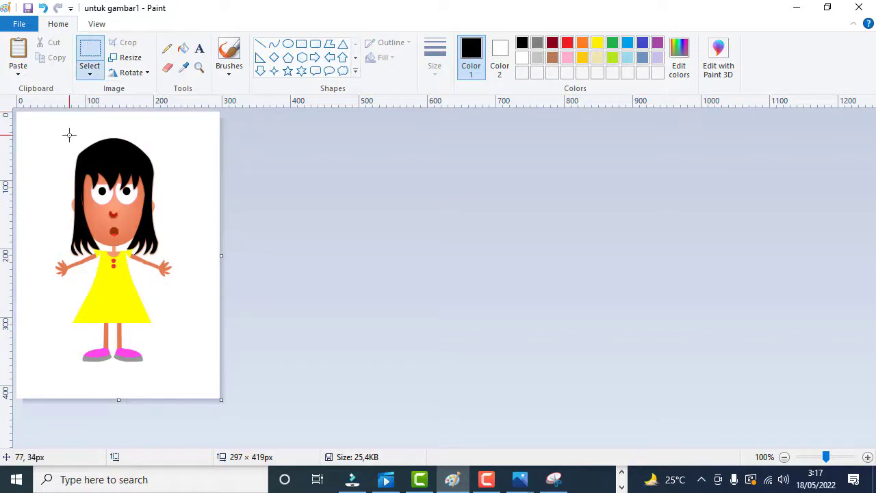
Scale the girl's head to 50 percent horizontally and vertically and place it back on her neck.
drag(69, 135, 163, 249)
drag(163, 248, 163, 247)
right_click(129, 205)
mouse_move(152, 325)
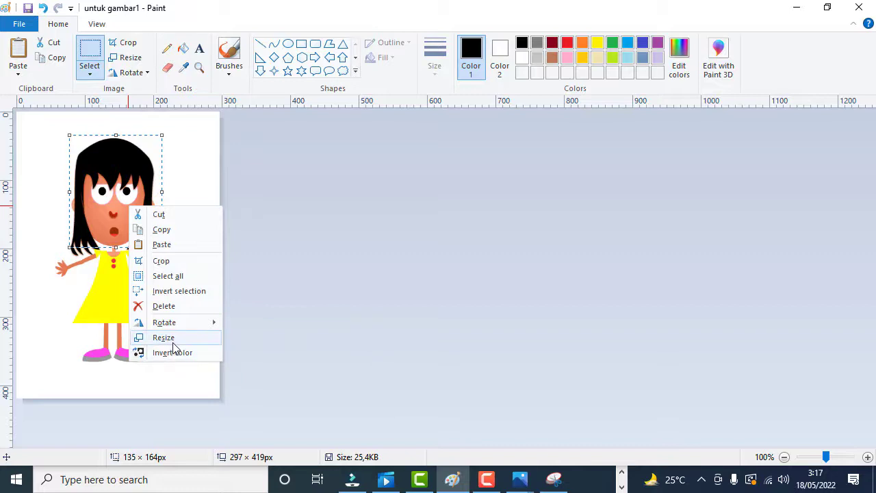
click(173, 343)
drag(171, 129, 127, 131)
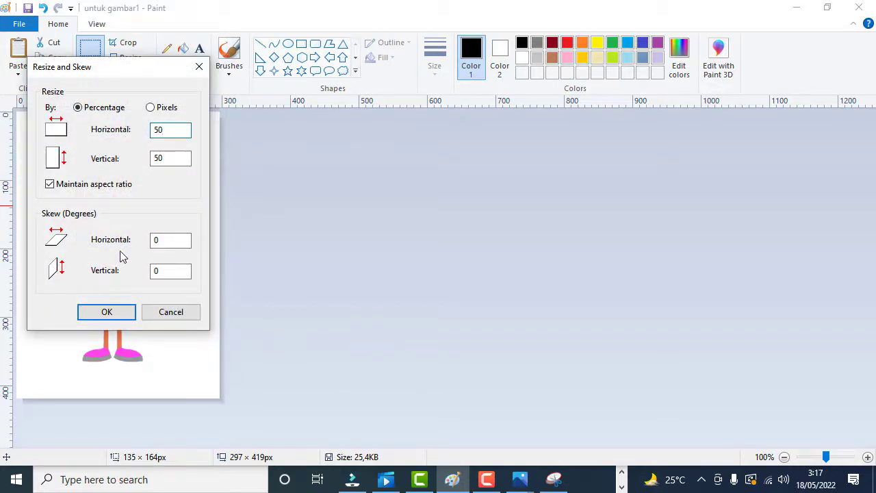
click(125, 312)
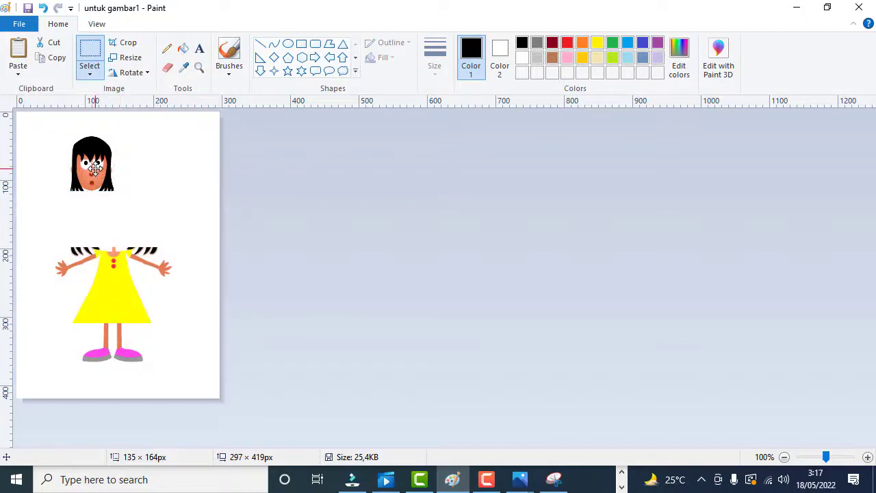
drag(91, 166, 117, 226)
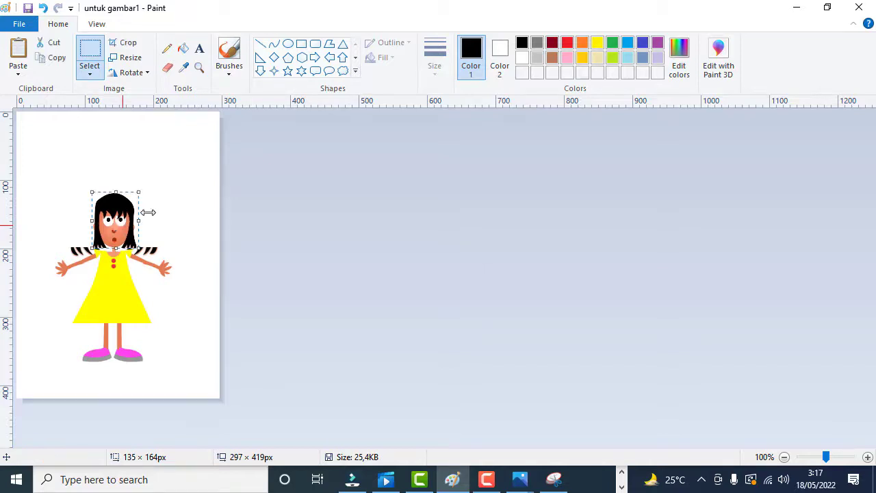
click(193, 188)
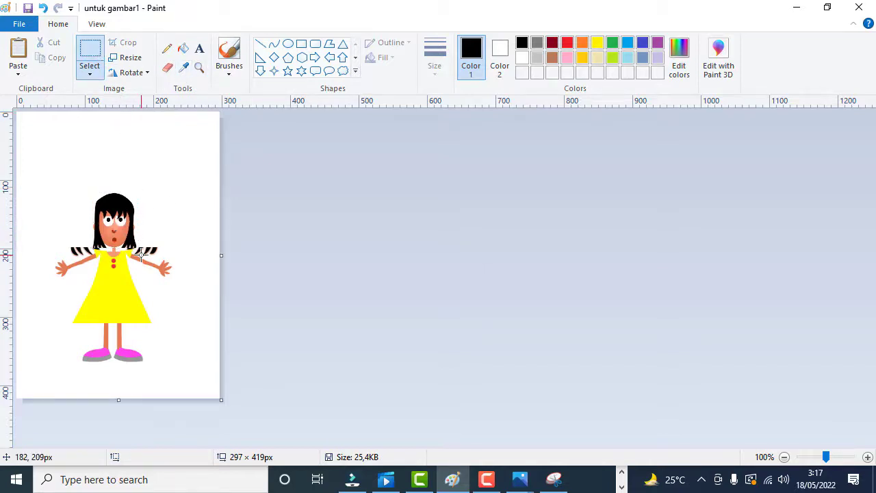
Erase the leftover hair strands beside both of the girl's shoulders, above her arms.
click(89, 273)
click(126, 255)
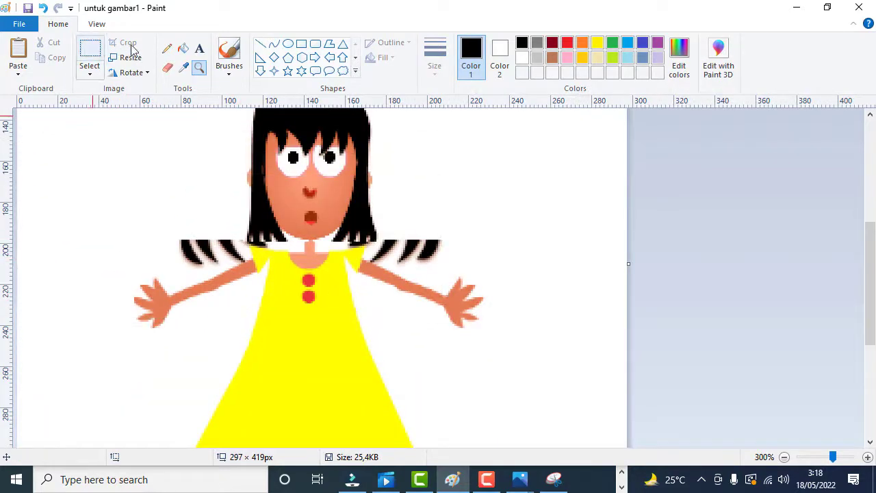
click(168, 68)
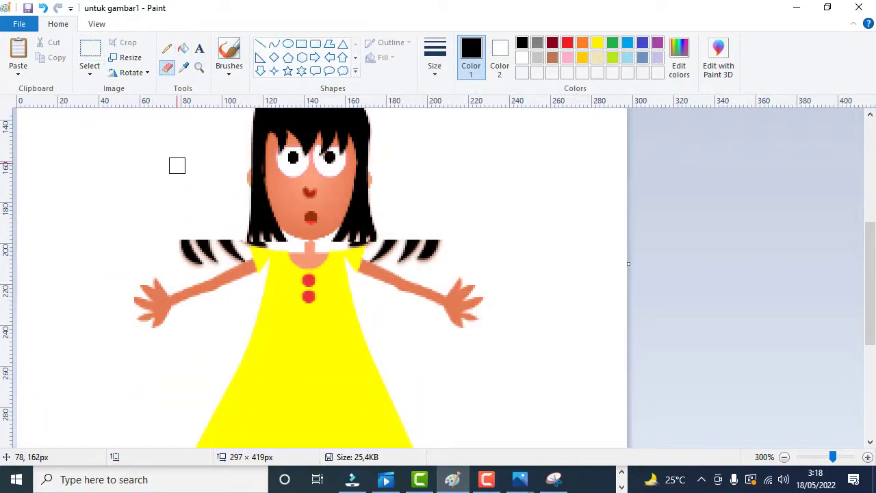
drag(220, 239, 229, 250)
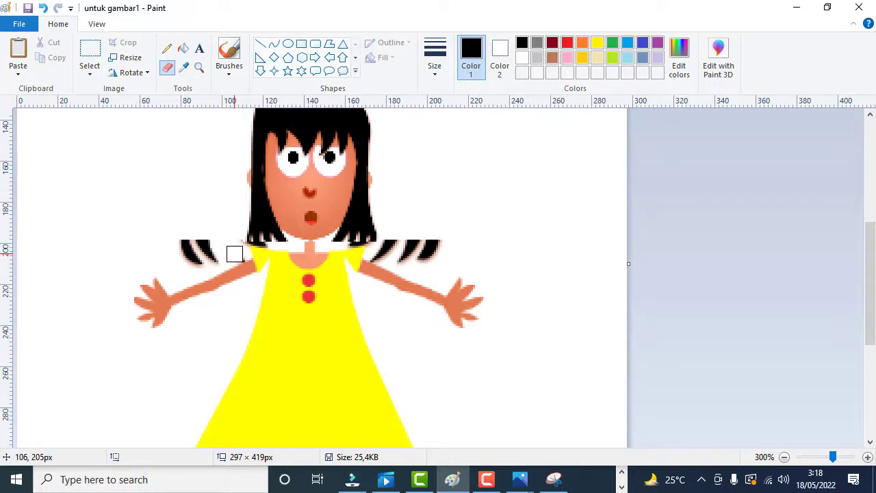
mouse_move(234, 254)
mouse_down()
mouse_move(208, 237)
mouse_move(206, 256)
mouse_move(186, 242)
mouse_move(191, 264)
mouse_up()
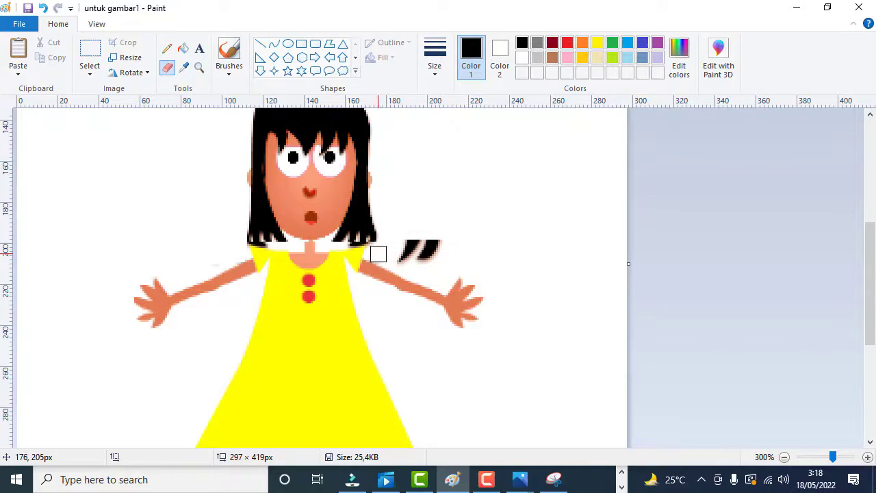
mouse_move(378, 253)
mouse_down()
mouse_move(405, 256)
mouse_move(399, 265)
mouse_move(432, 252)
mouse_up()
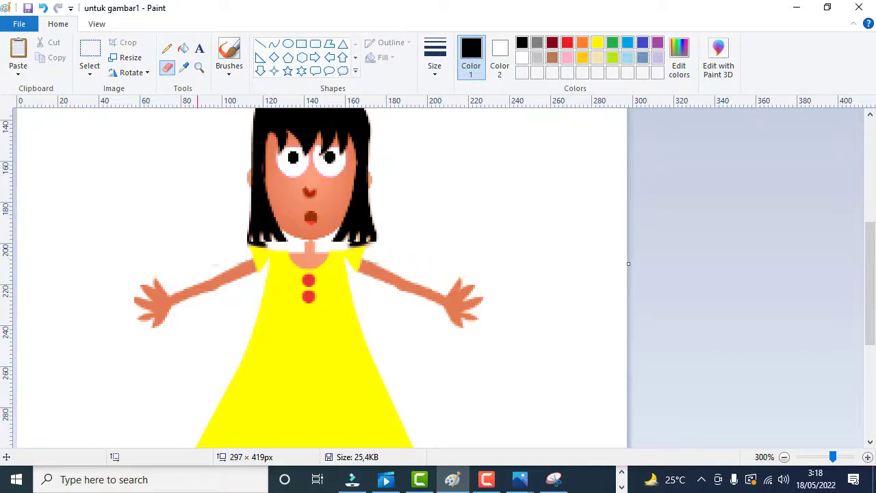
Sample the arm and neck skin colours and paint over both arms and the neck with the brush to thicken them.
click(184, 67)
click(235, 269)
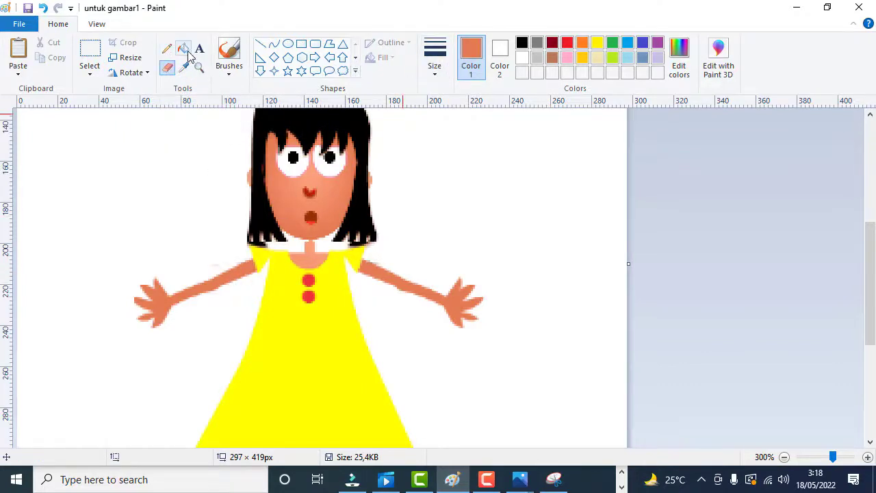
click(229, 54)
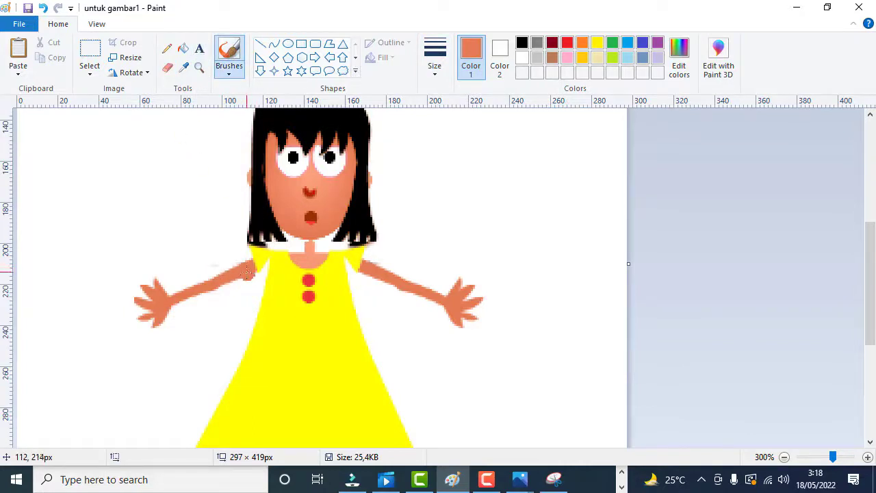
drag(246, 266, 179, 292)
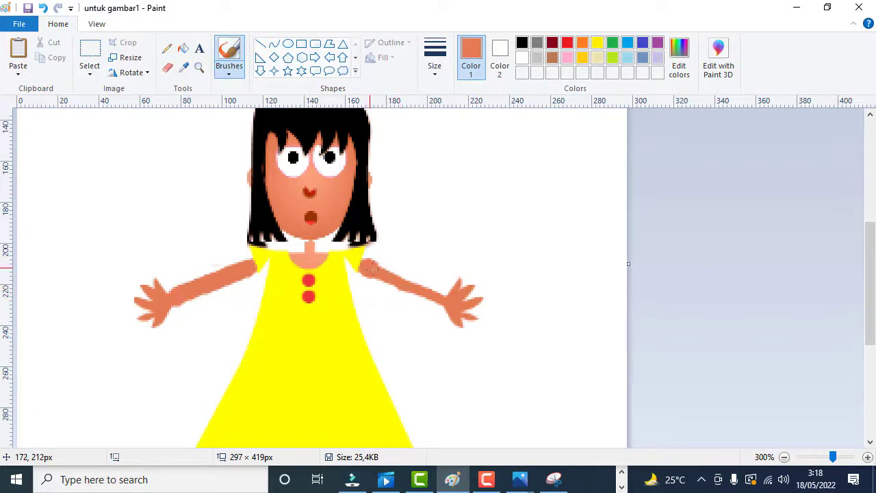
drag(369, 268, 431, 296)
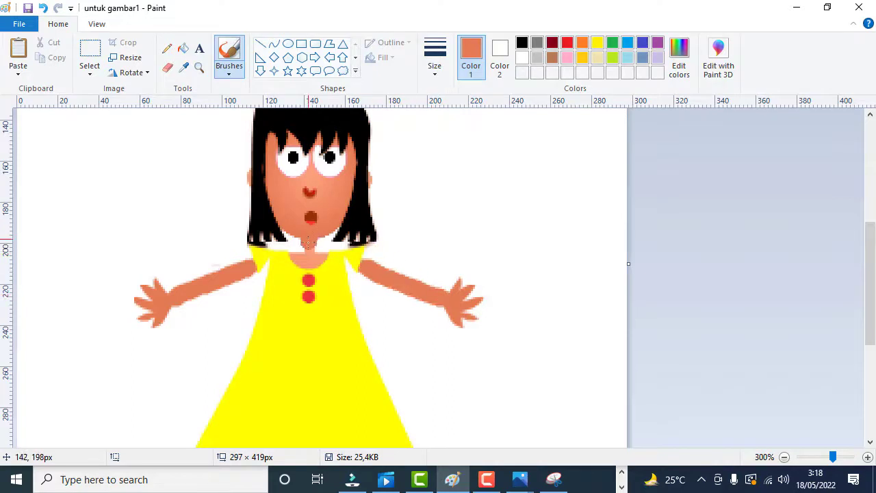
click(183, 67)
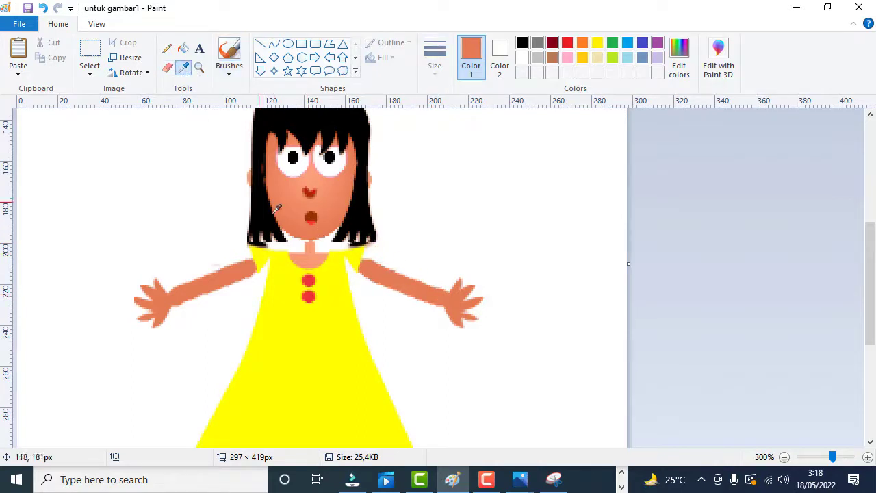
click(316, 257)
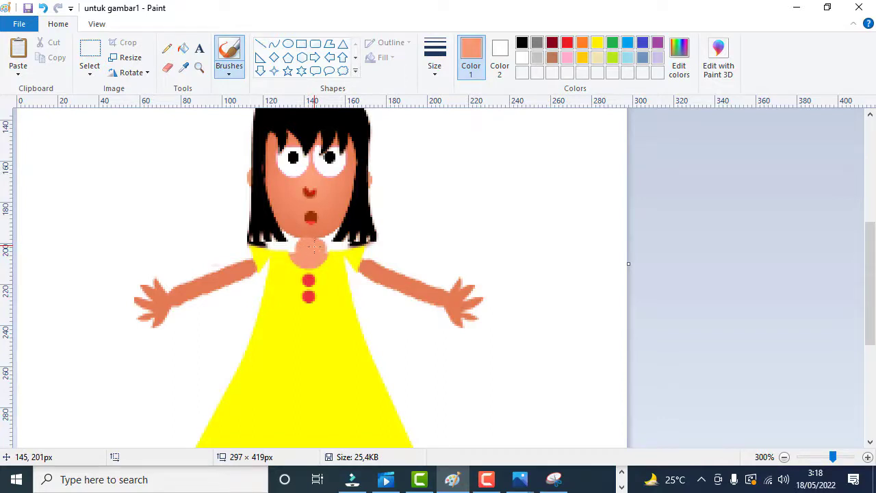
Sample the leg's skin colour and paint both legs thicker with the brush between the dress hem and the shoes.
scroll(340, 232, down, 3)
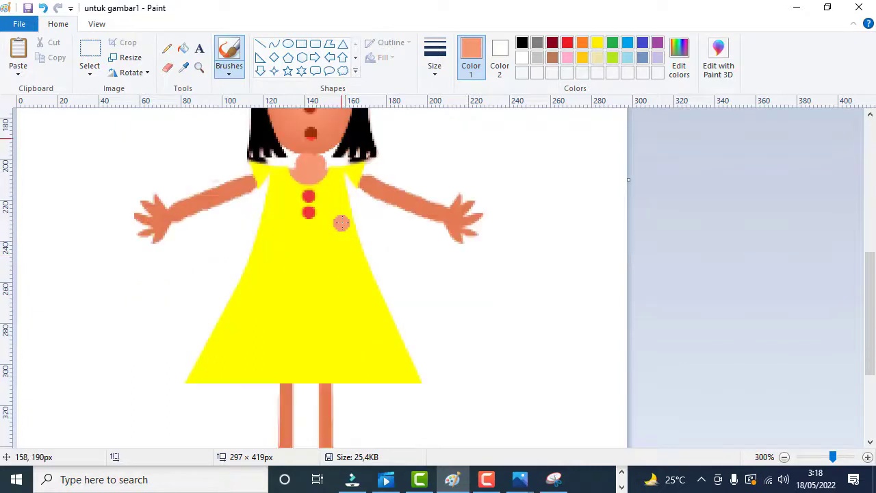
scroll(341, 223, down, 6)
click(183, 66)
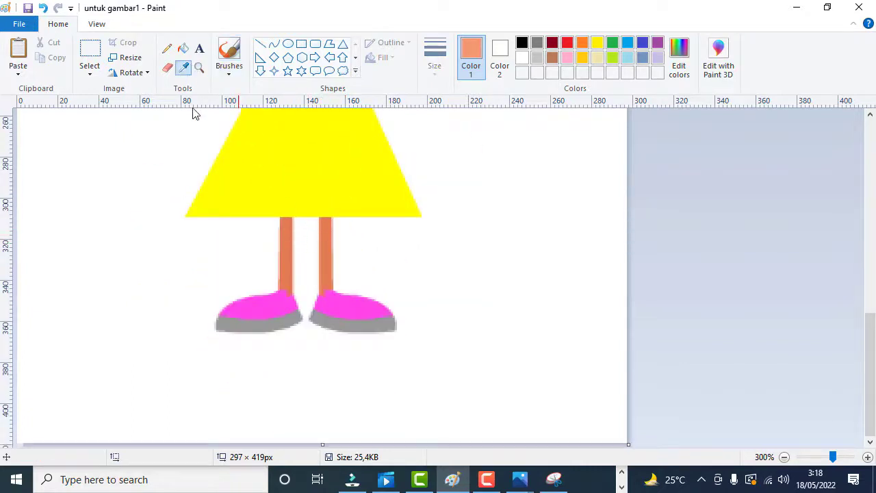
click(290, 246)
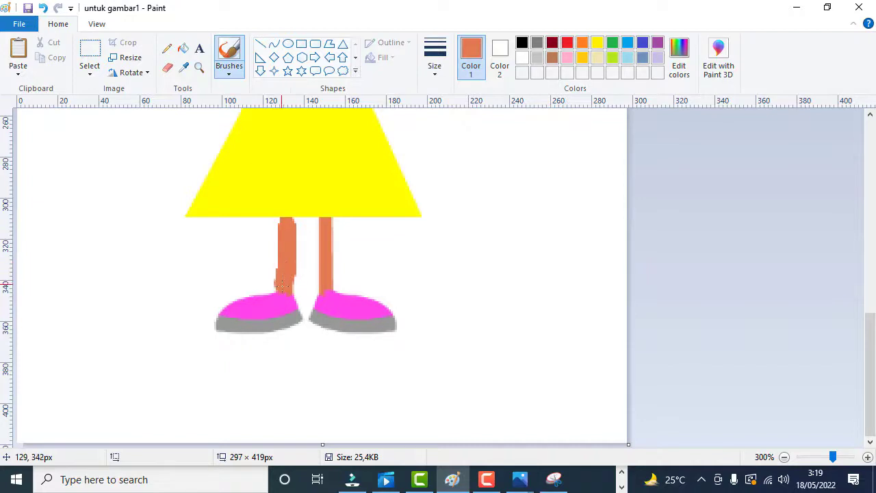
drag(281, 285, 282, 239)
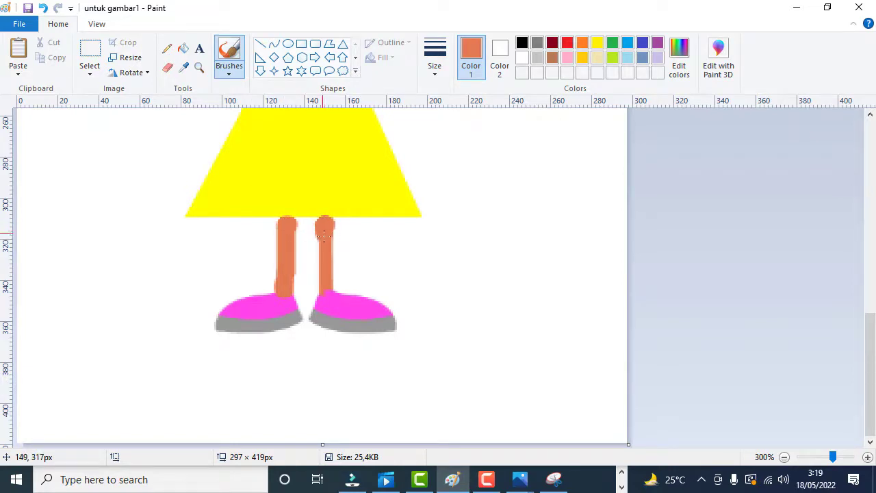
drag(323, 290, 338, 234)
key(ctrl+z)
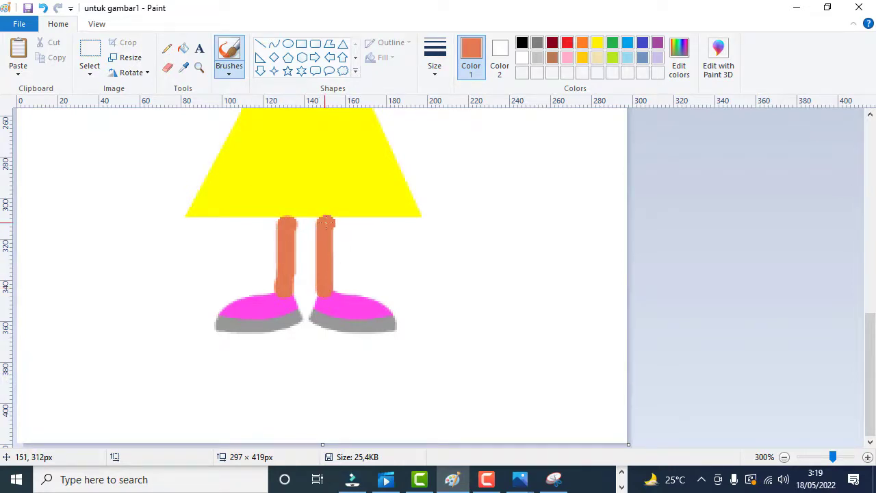
click(308, 262)
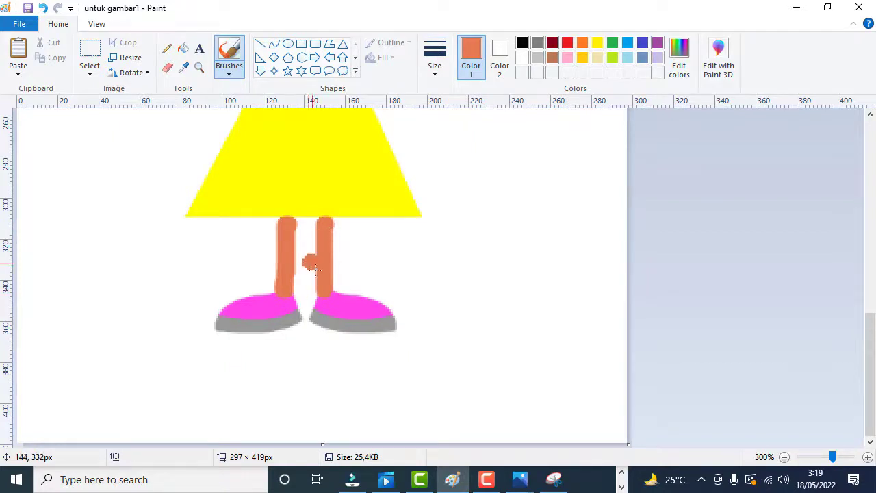
key(ctrl+z)
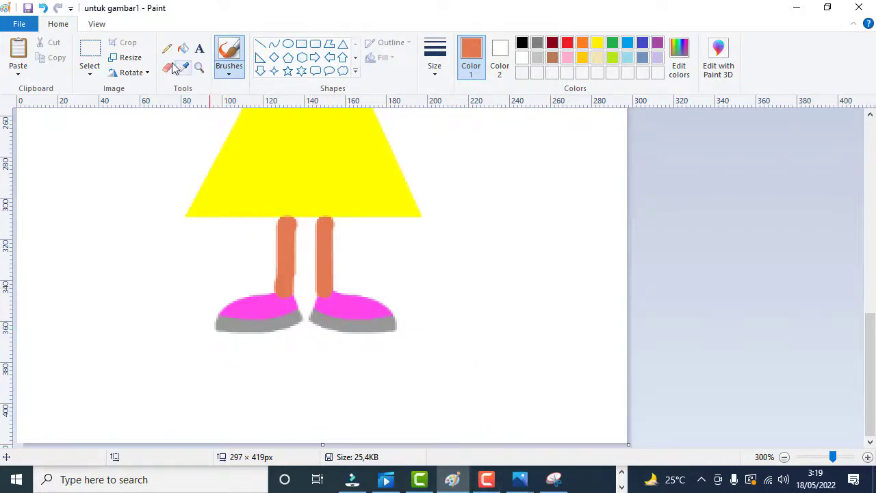
Select the girl's left-hand shoe in the picture, scale it down proportionally and place it back under its leg.
click(90, 51)
drag(218, 290, 303, 338)
drag(304, 337, 302, 334)
right_click(278, 320)
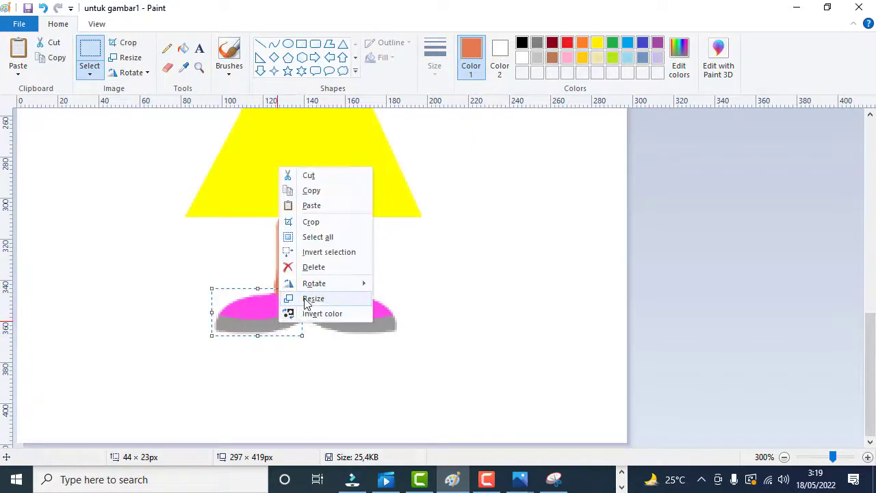
click(309, 297)
double_click(174, 129)
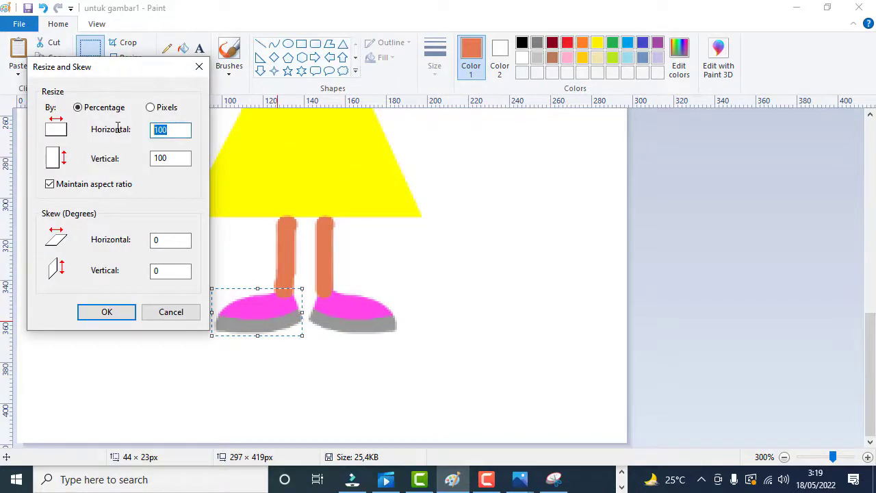
click(107, 311)
drag(228, 307, 251, 313)
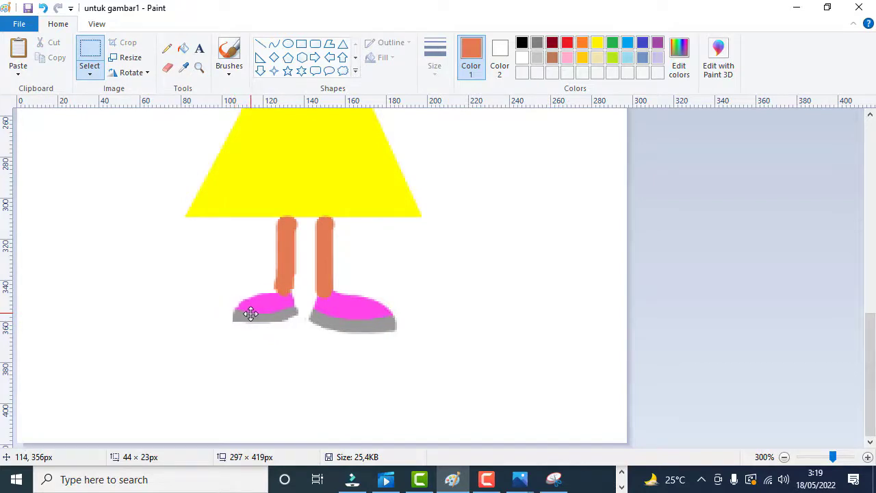
Scale the right-hand shoe to 75 percent horizontally and vertically and place it back under its leg.
click(305, 303)
drag(312, 316, 400, 335)
right_click(376, 322)
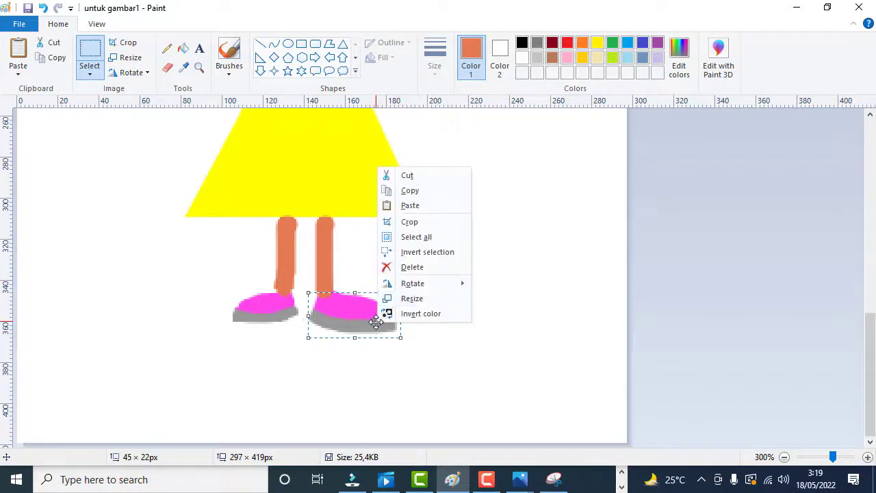
click(395, 297)
double_click(161, 129)
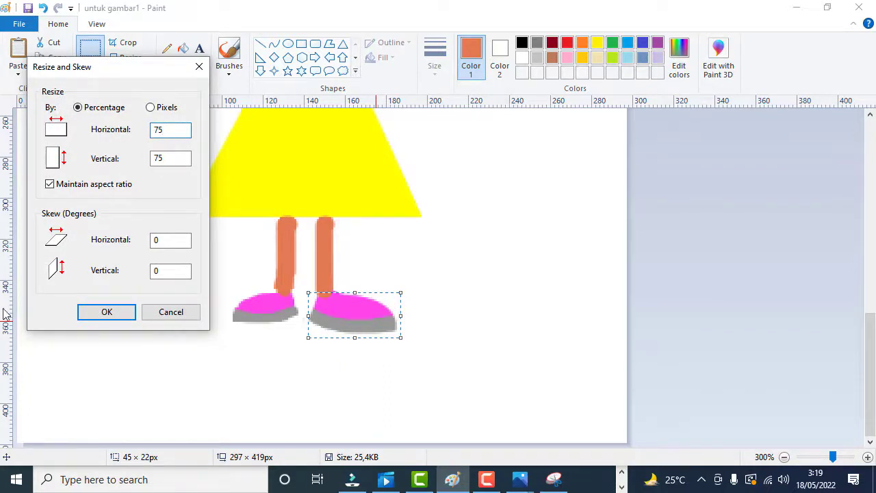
click(103, 312)
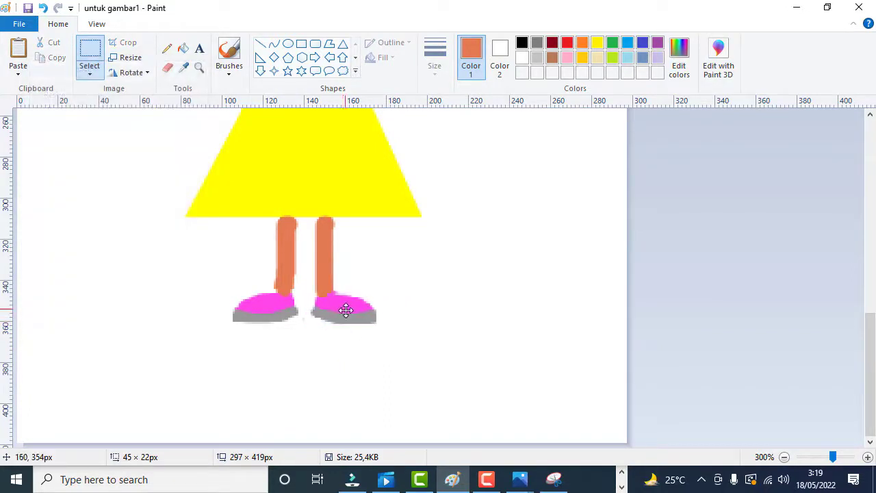
click(424, 260)
Save the edited girl as a JPEG named perempuan sudah edit in the Pictures folder, accepting the loss of transparency.
scroll(424, 261, up, 5)
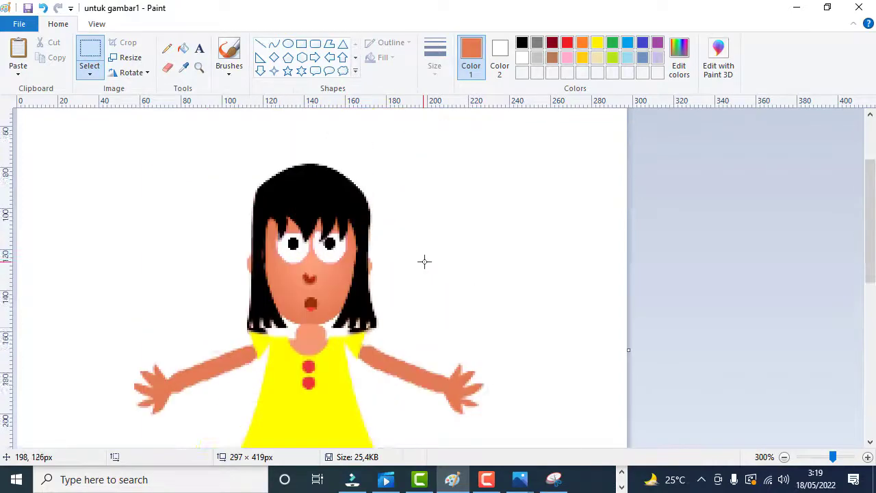
scroll(424, 261, down, 3)
scroll(424, 261, up, 3)
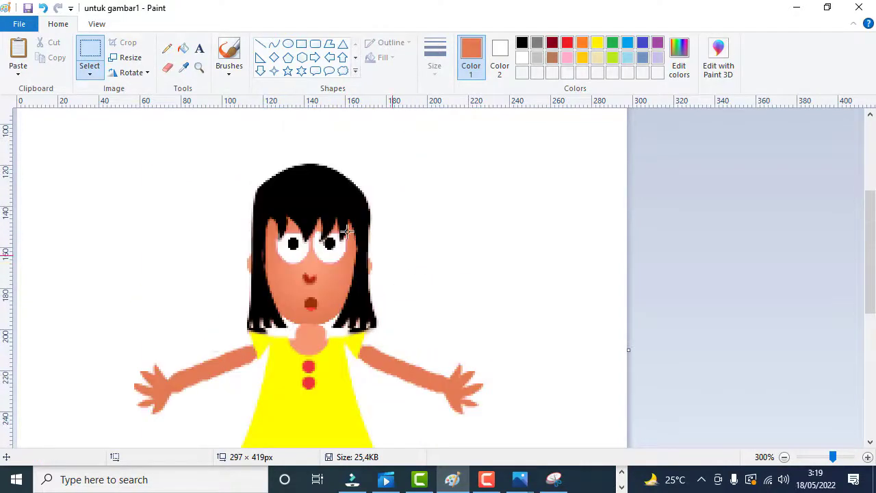
click(19, 24)
mouse_move(61, 137)
click(205, 103)
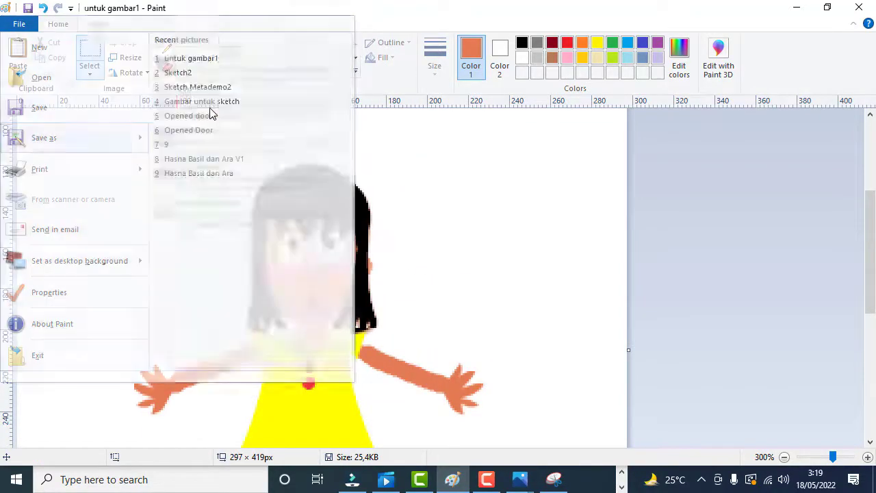
text(p[erem)
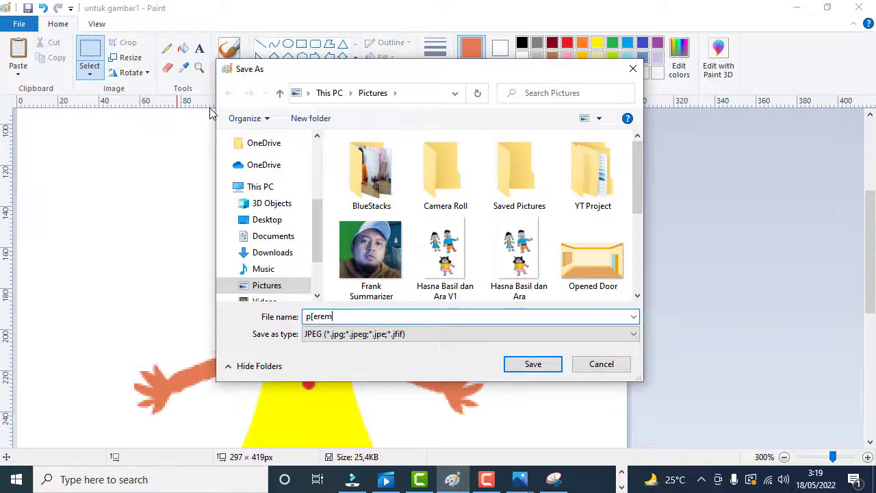
key(BackSpace)
text(er)
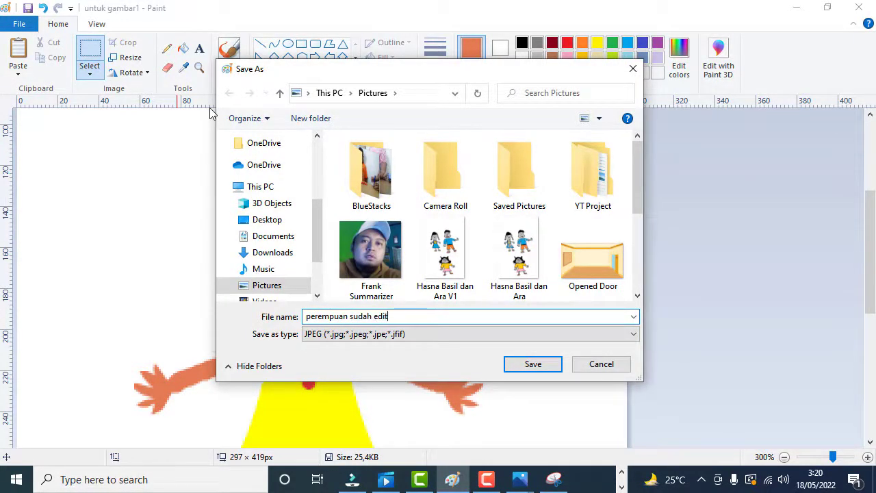
click(531, 364)
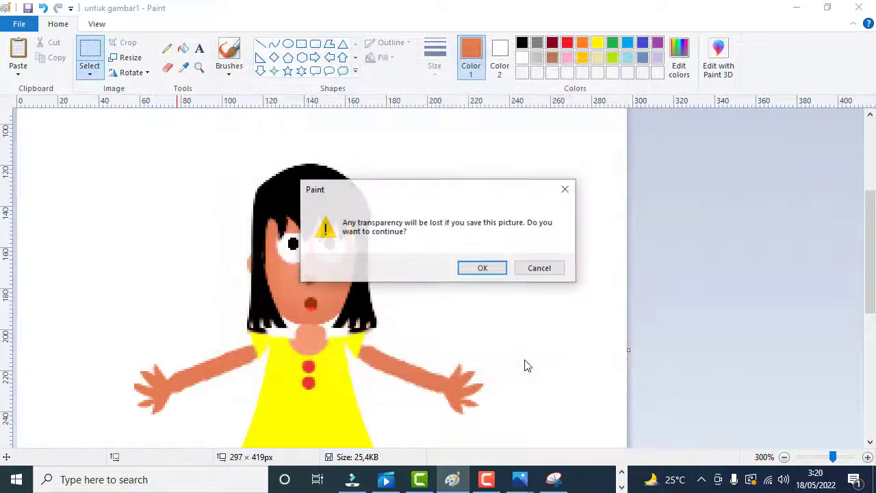
click(482, 270)
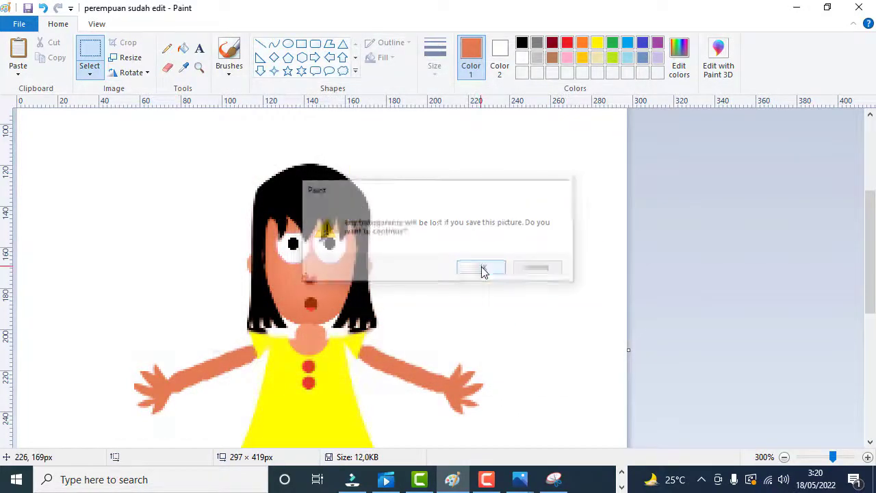
Switch to Animated Drawings in the browser and go back from the character separation stage to the drawing upload stage.
key(alt+Tab)
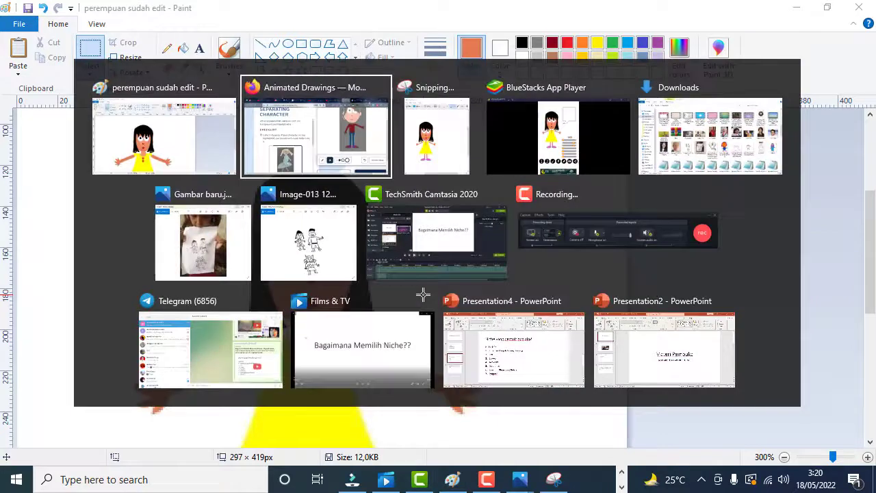
scroll(498, 383, down, 3)
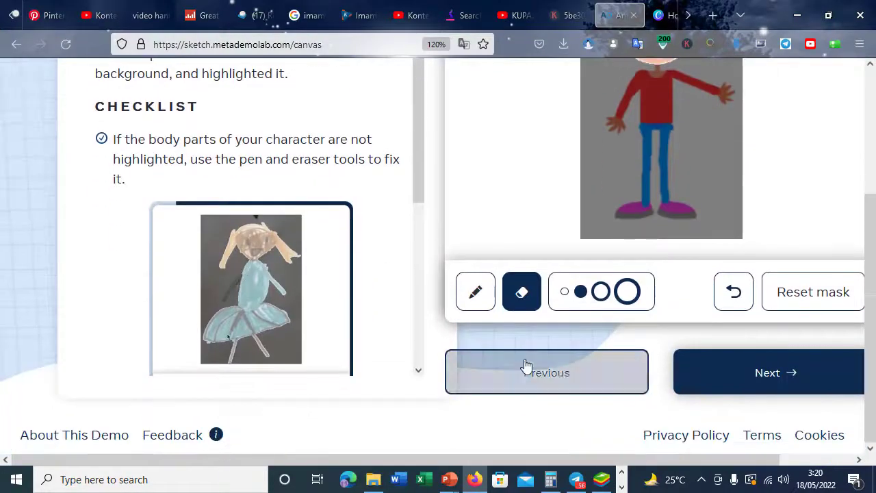
click(524, 365)
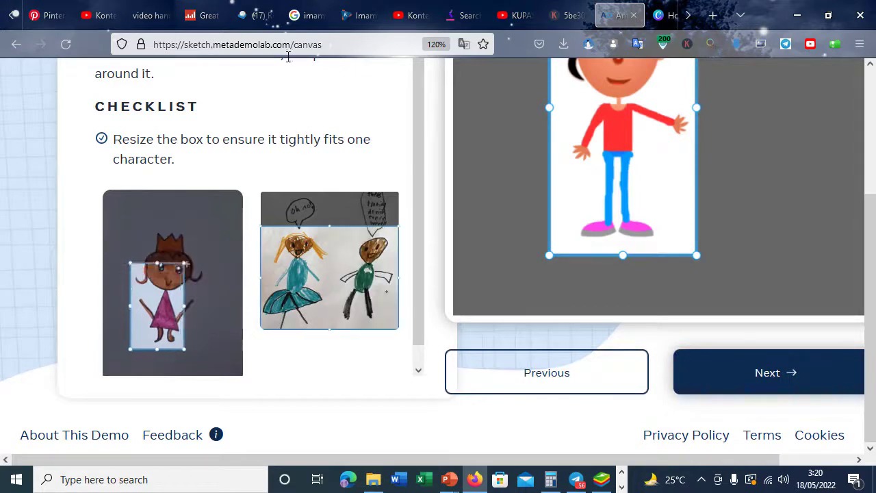
click(525, 364)
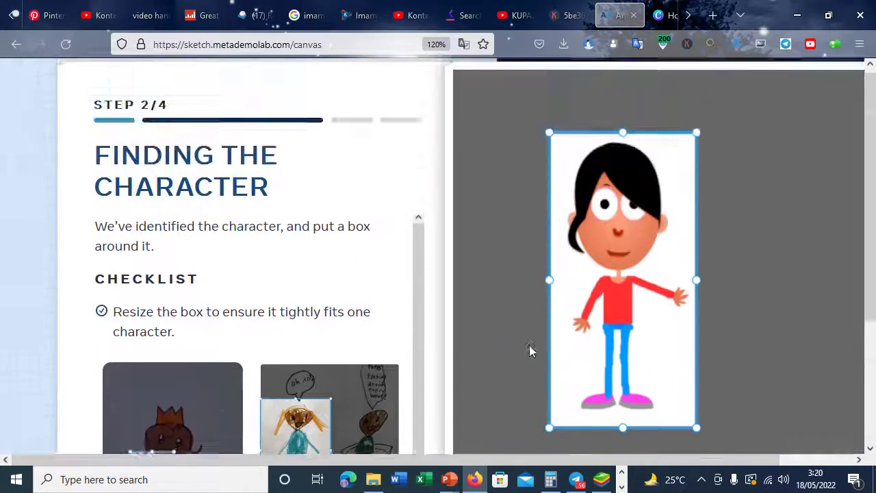
click(527, 362)
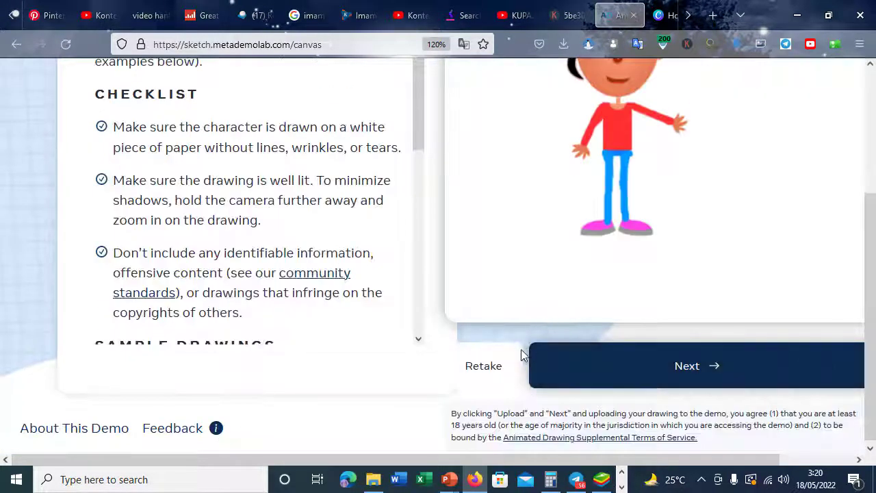
Replace the uploaded boy drawing with the edited girl image perempuan sudah edit from the Pictures folder.
click(496, 370)
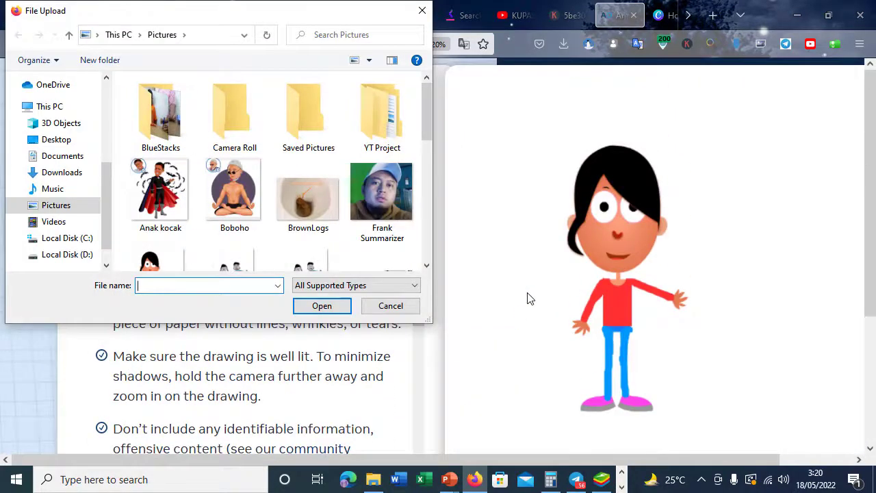
scroll(186, 171, down, 2)
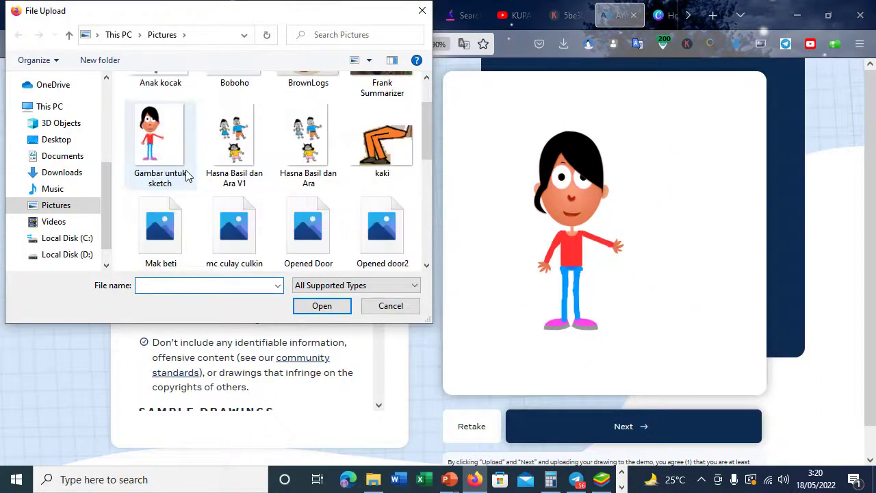
scroll(185, 176, down, 2)
double_click(171, 217)
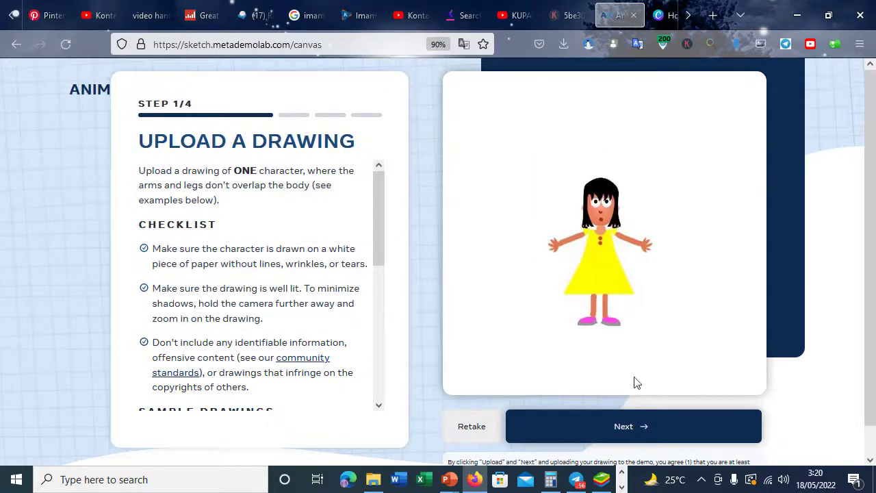
Agree to the research use of the drawing and accept the detected character box and mask, proceeding to the joints stage.
click(621, 423)
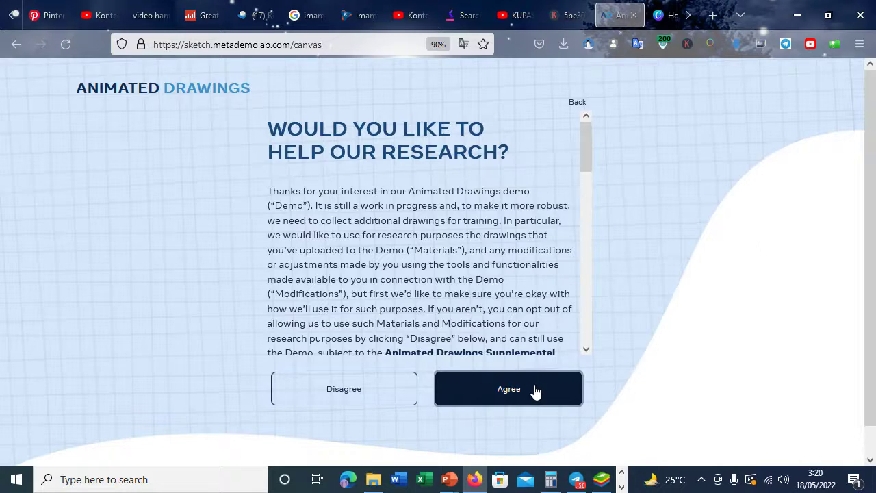
click(535, 391)
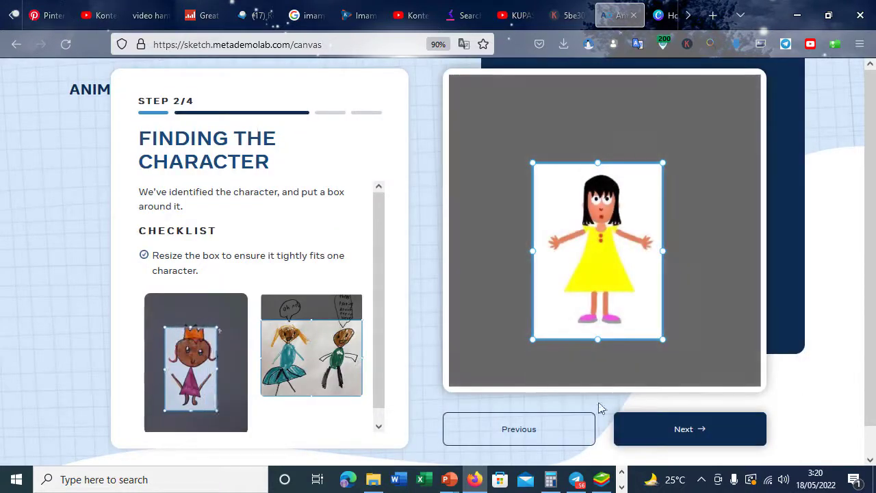
click(664, 433)
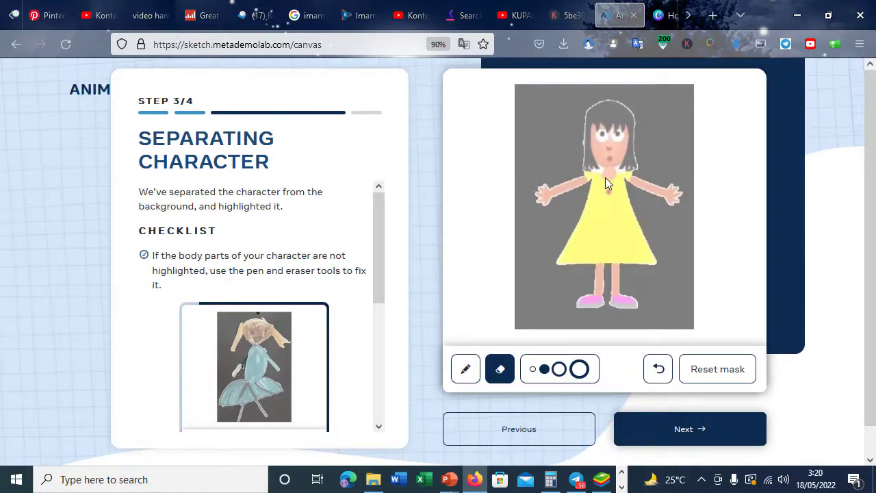
scroll(650, 342, down, 1)
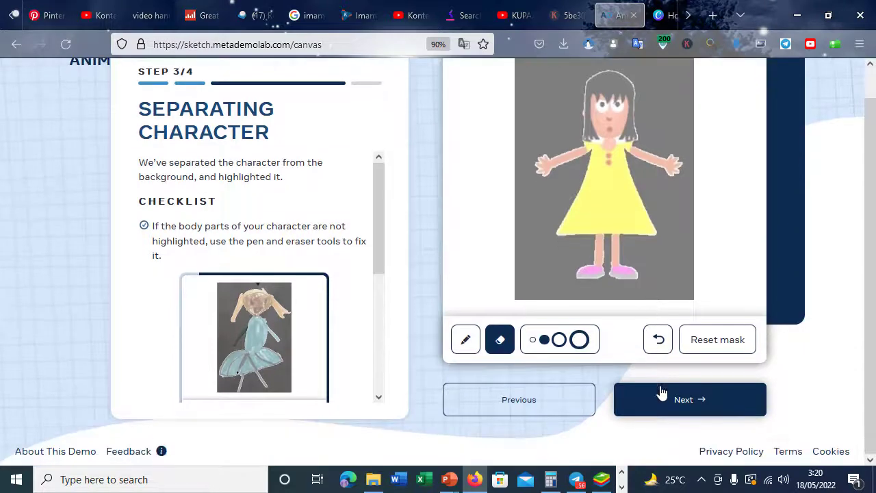
click(664, 401)
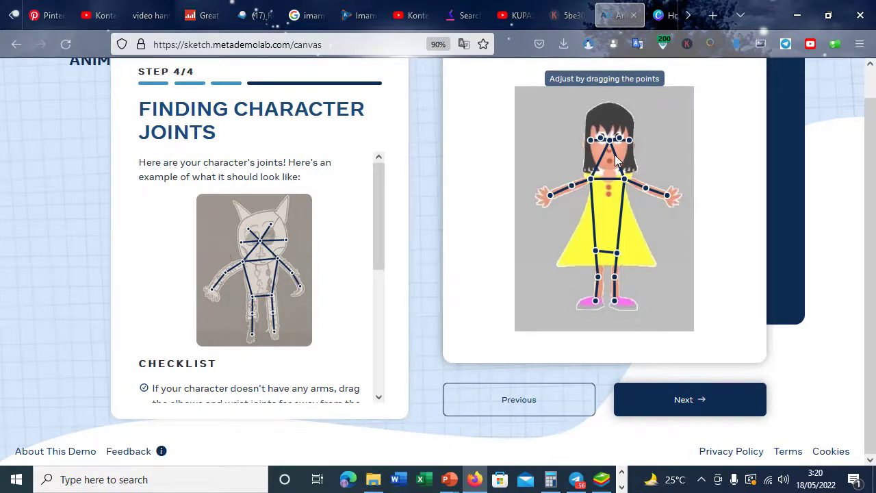
Move both ear joints outward and down to the sides of the girl's head and lower the head center joint below the eyes.
scroll(616, 158, up, 5)
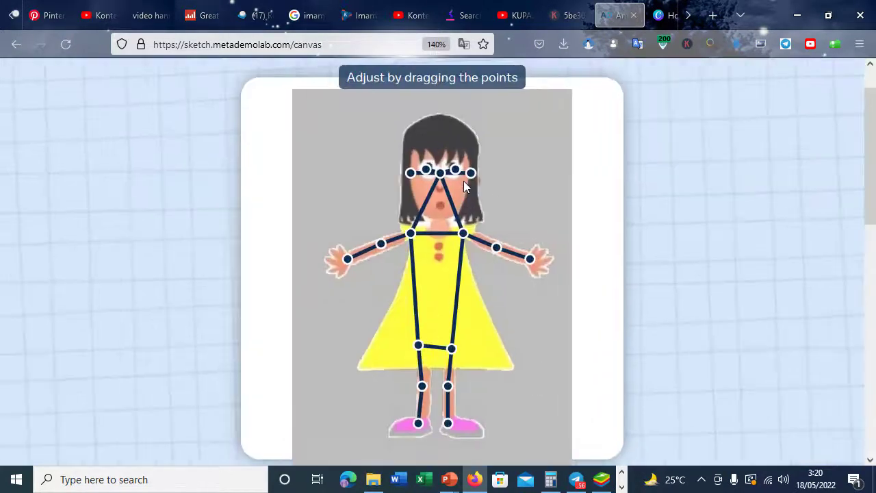
scroll(463, 181, up, 3)
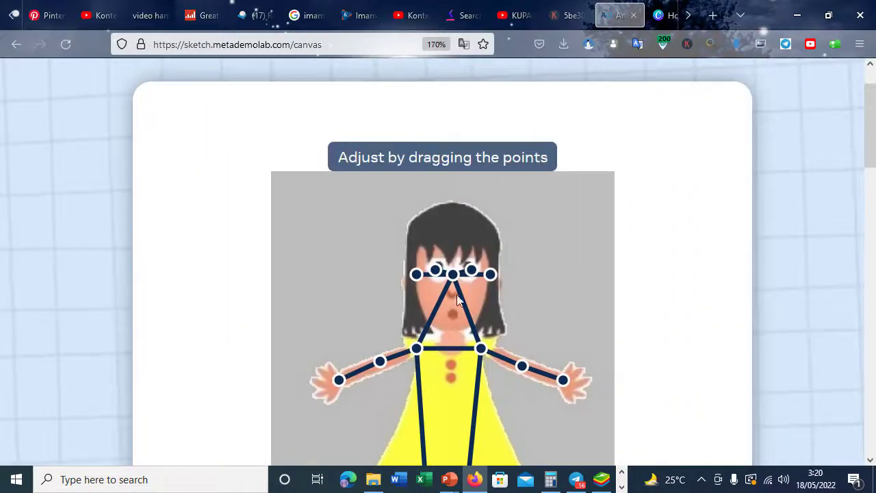
drag(416, 274, 408, 286)
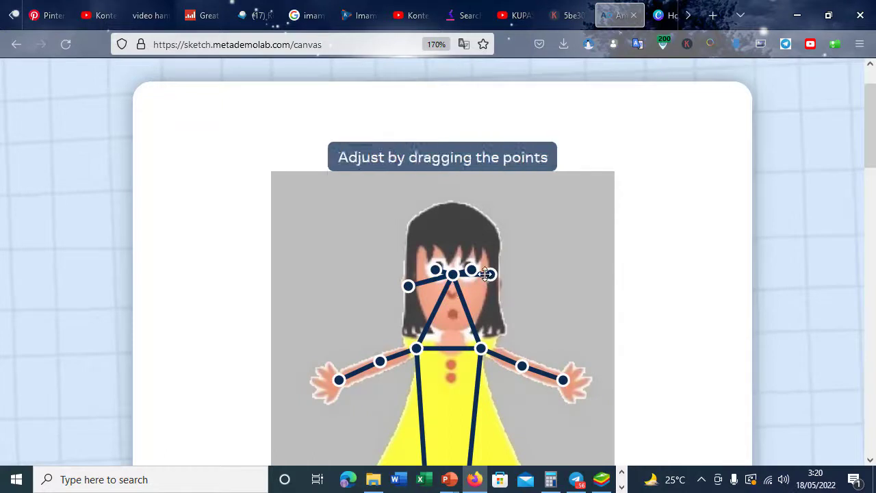
drag(490, 274, 453, 288)
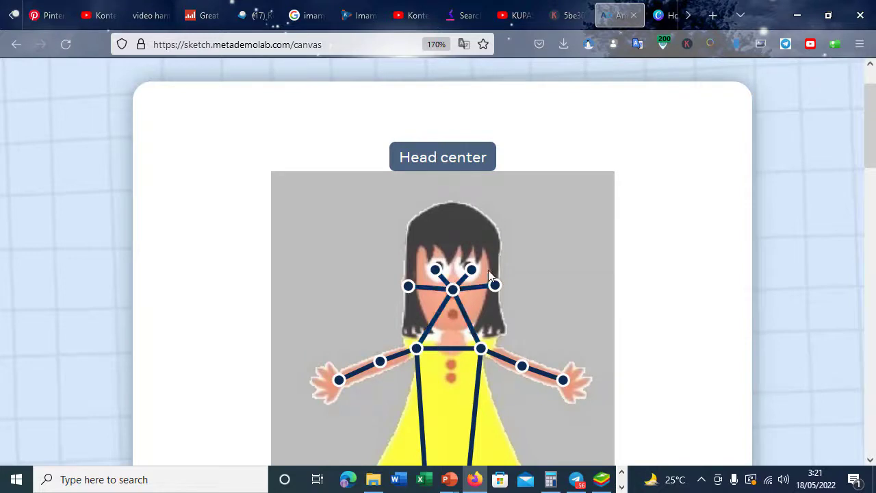
Lower both hip joints to the dress hem and centre the knee and ankle joints of the right-hand leg in the picture.
scroll(518, 301, down, 2)
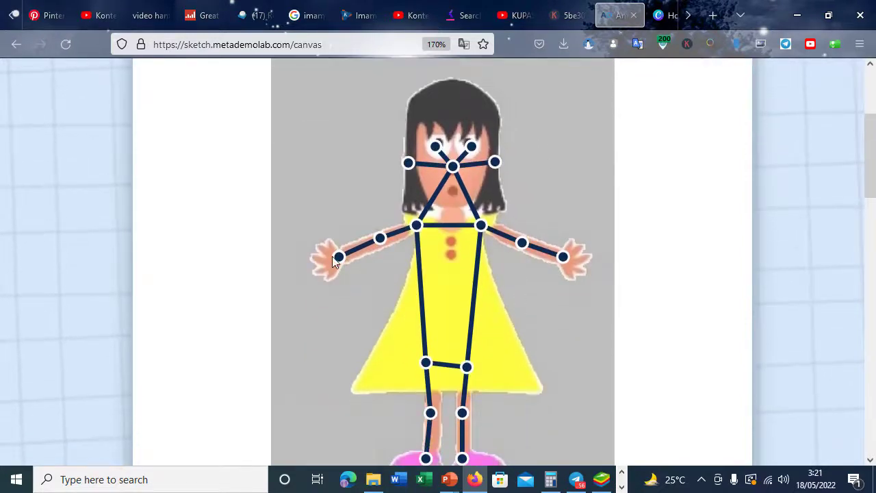
scroll(419, 284, down, 2)
drag(425, 240, 430, 271)
drag(468, 244, 463, 270)
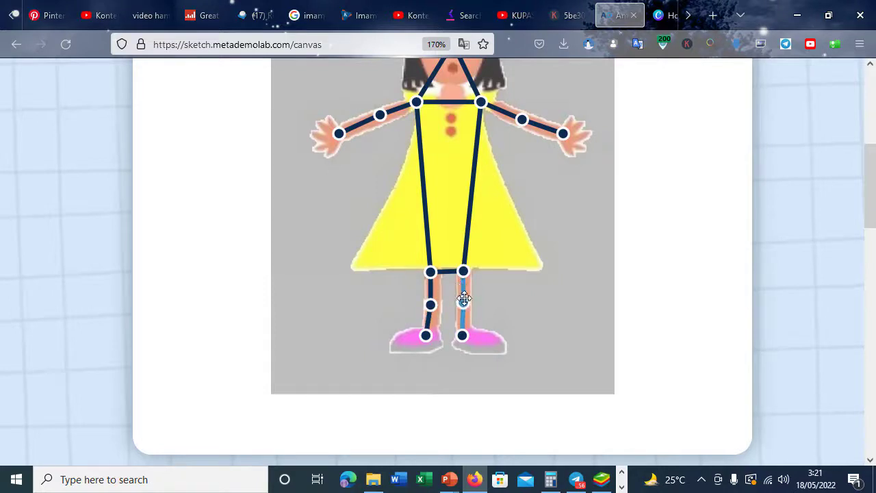
drag(464, 336, 467, 337)
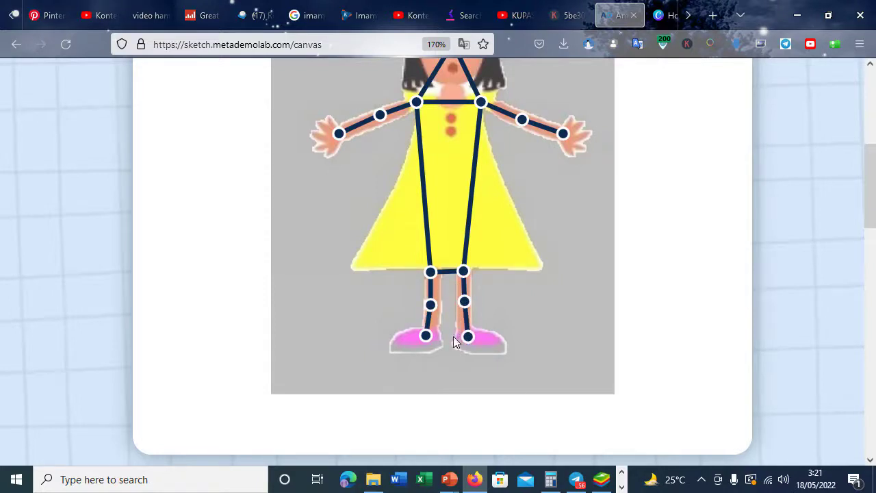
Check the joint placement from head to feet, accept it and proceed to the animation stage.
scroll(535, 296, down, 5)
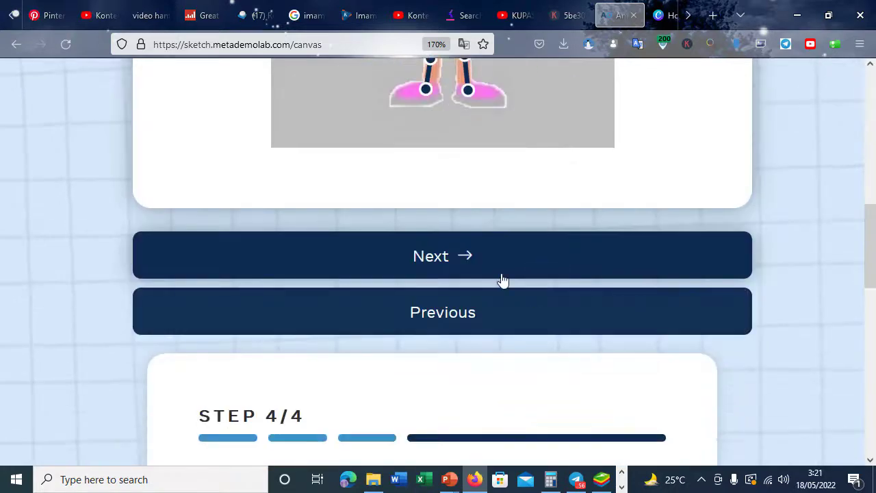
scroll(556, 360, up, 5)
scroll(544, 298, up, 6)
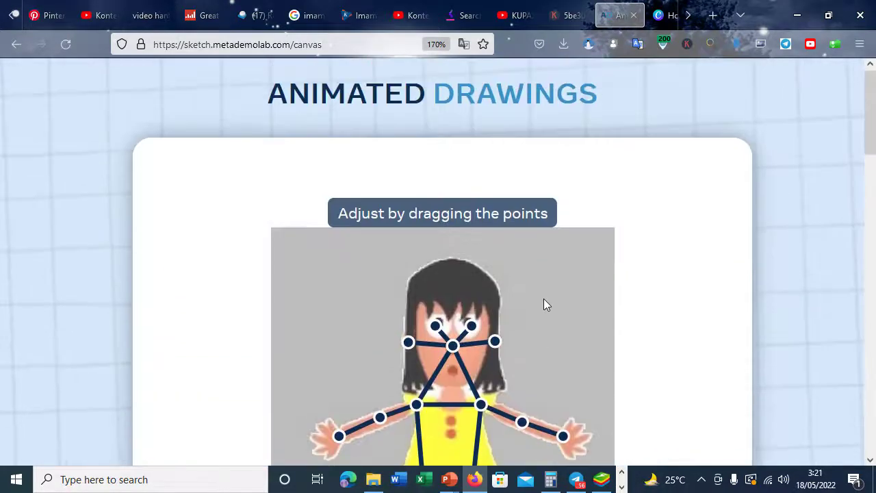
scroll(544, 301, down, 10)
scroll(545, 298, up, 5)
scroll(431, 289, down, 5)
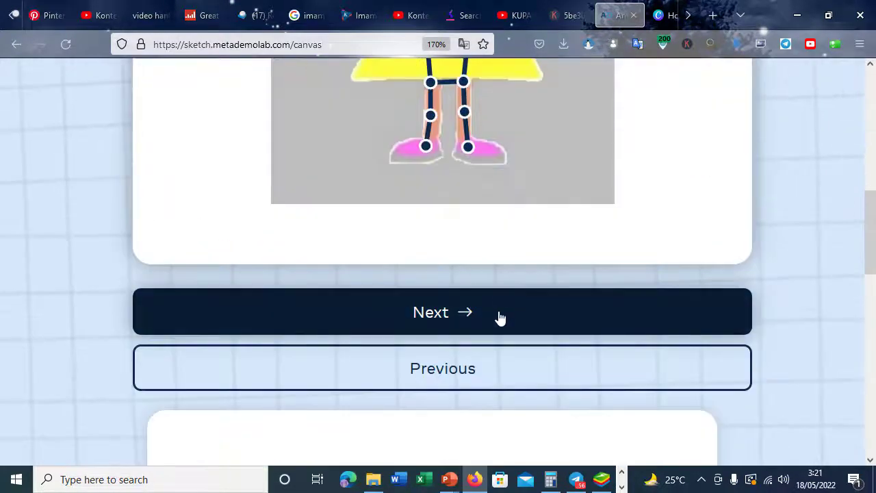
click(501, 314)
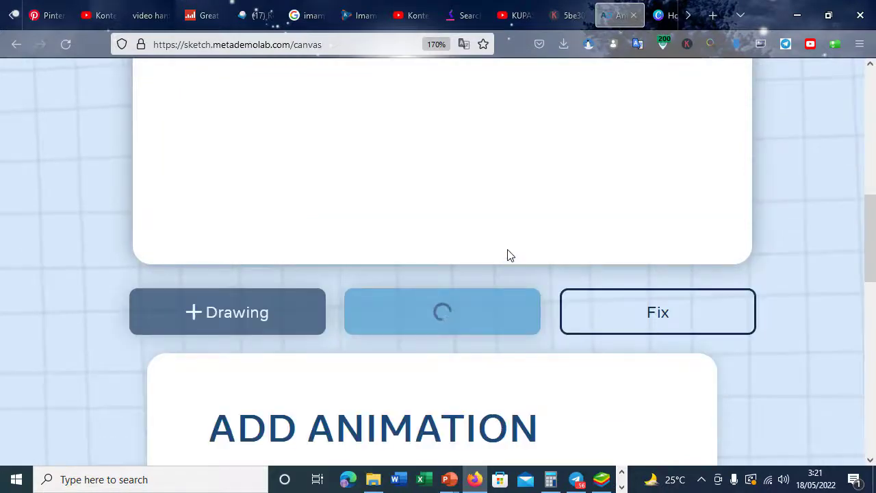
Download the girl's running jump animation as a video file from the sharing options.
key(ctrl+minus)
key(ctrl+minus)
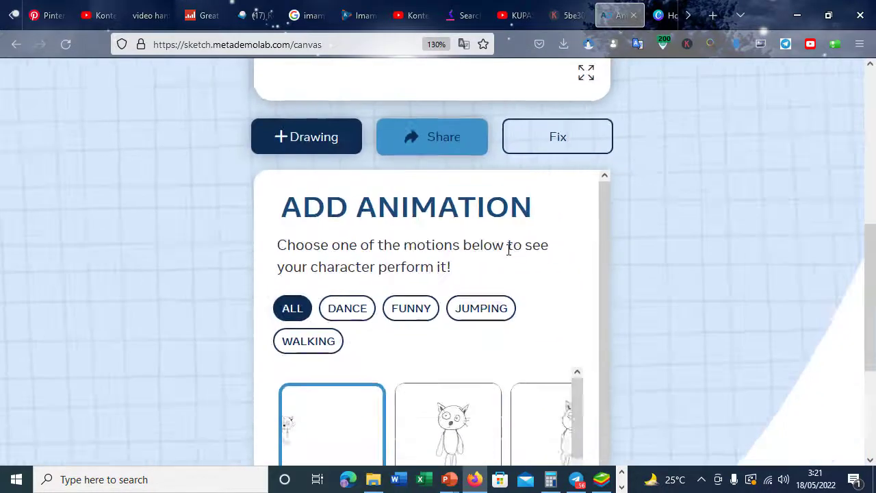
key(ctrl+minus)
key(ctrl+minus)
key(ctrl+minus)
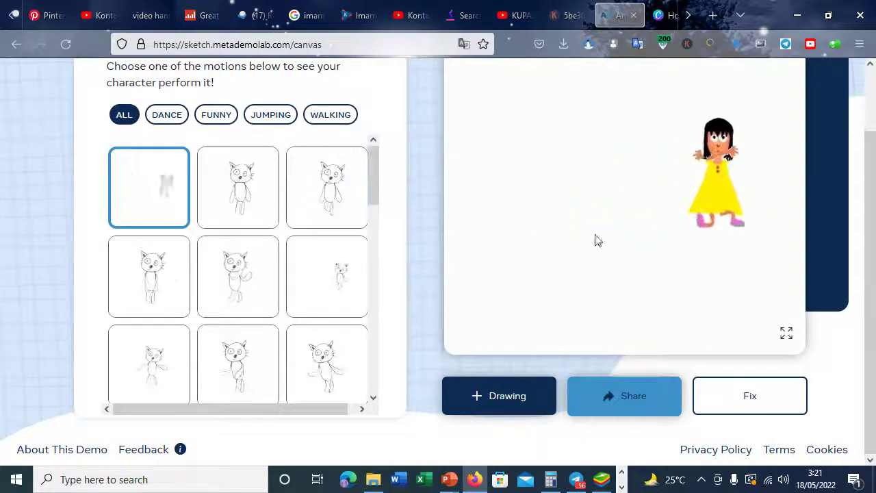
click(607, 392)
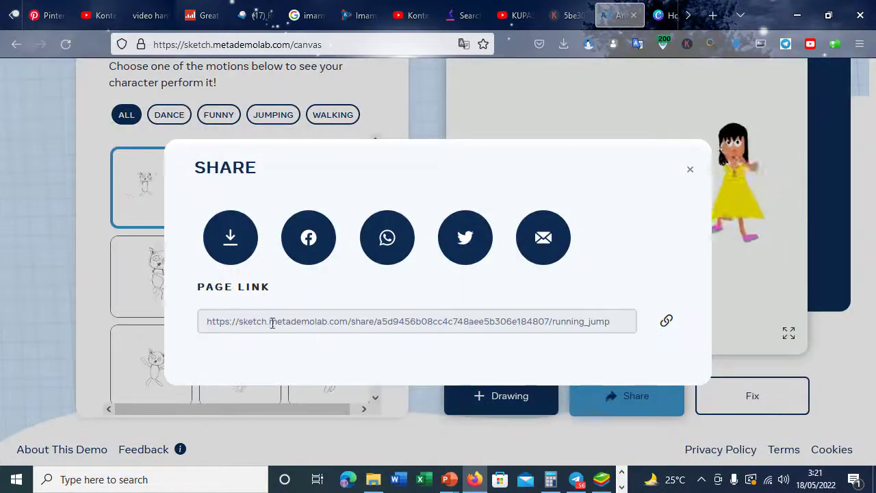
click(230, 238)
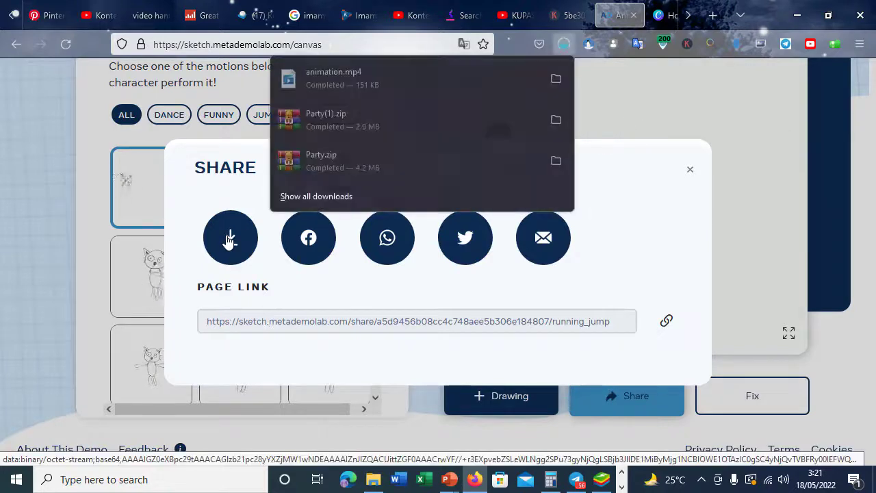